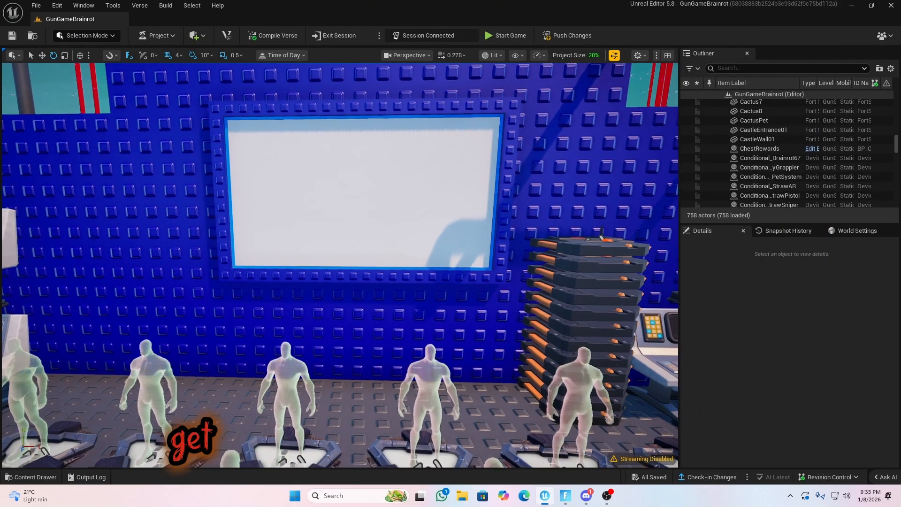
# Add a Plane shape and move it off the blue wall below the white board, to location 208, 6424, -11168
pyautogui.press('s')
pyautogui.moveTo(376, 241); pyautogui.dragTo(370, 257, button='right')
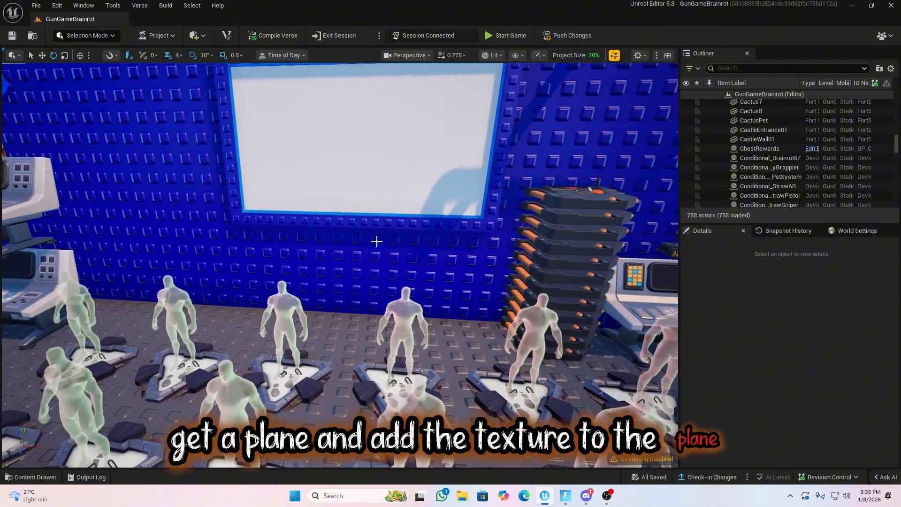
pyautogui.click(206, 36)
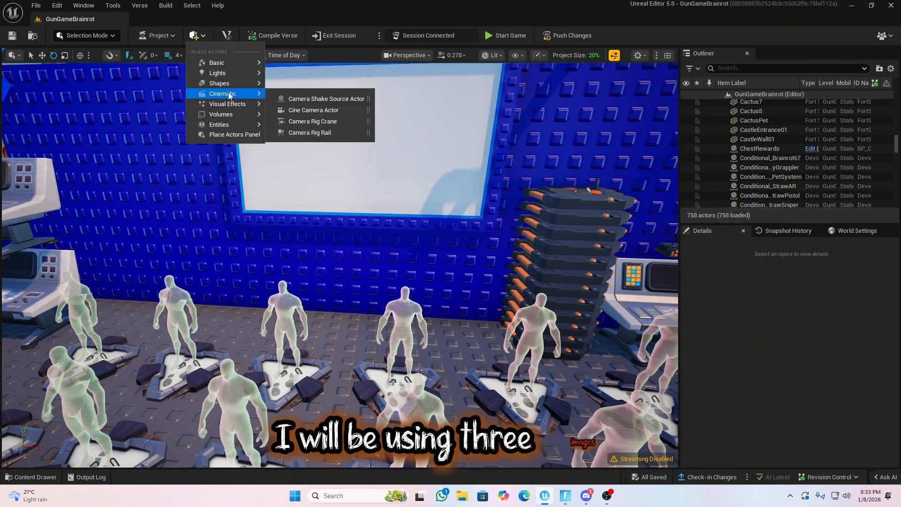
pyautogui.moveTo(225, 83)
pyautogui.click(291, 133)
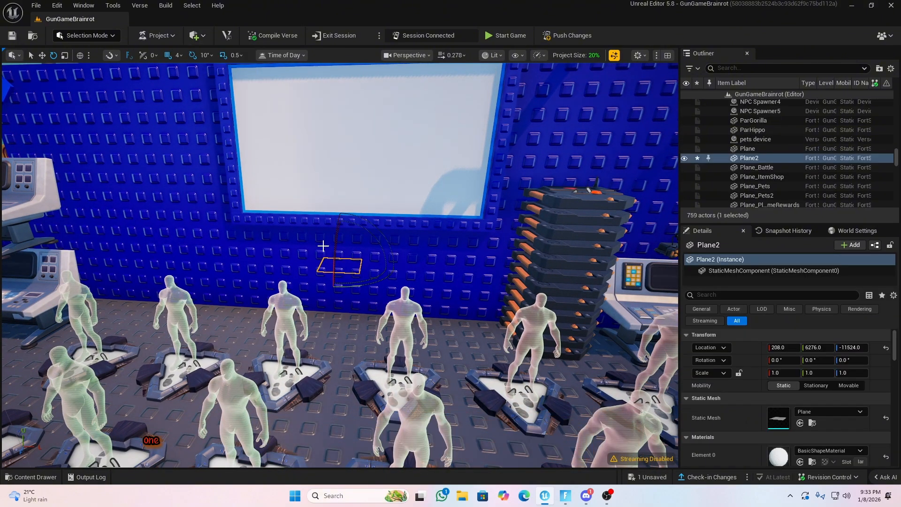
pyautogui.moveTo(330, 315); pyautogui.dragTo(308, 232)
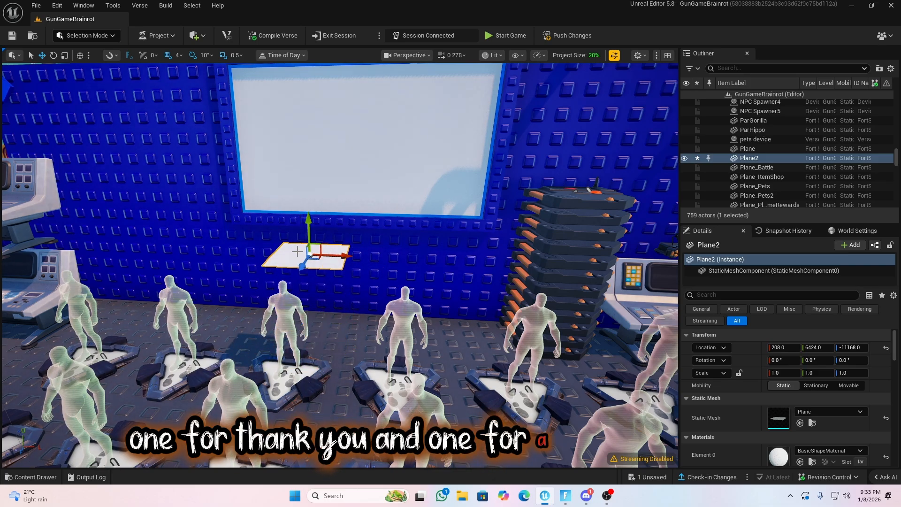
pyautogui.moveTo(309, 233); pyautogui.dragTo(298, 251, button='right')
# Apply the T_FavCreator04 texture from the Favorite2 Images folder to the new plane
pyautogui.press('w')
pyautogui.hotkey('ctrl', 'space')
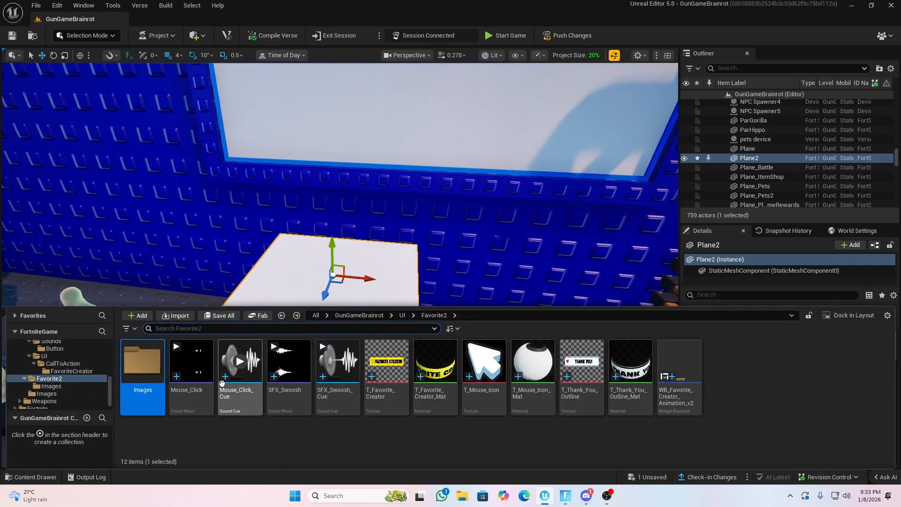
pyautogui.doubleClick(161, 371)
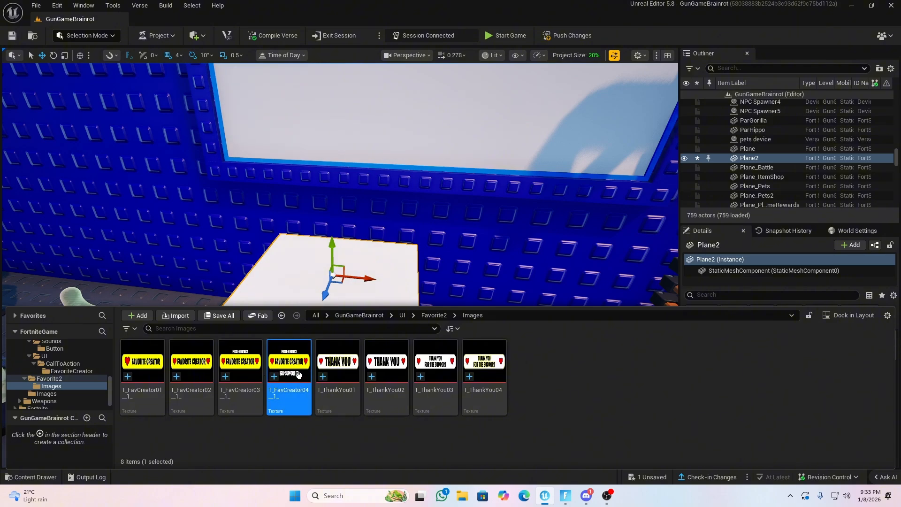
pyautogui.moveTo(298, 374); pyautogui.dragTo(329, 276)
# Rotate the Favorite Creator plane upright to 90°, 0°, 90° and scale it uniformly to 3.5
pyautogui.press('e')
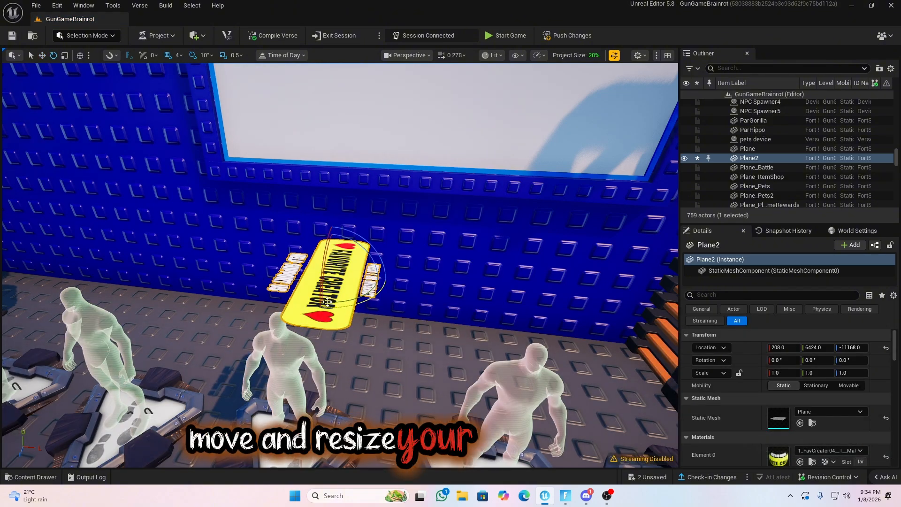
pyautogui.moveTo(359, 301); pyautogui.dragTo(404, 284)
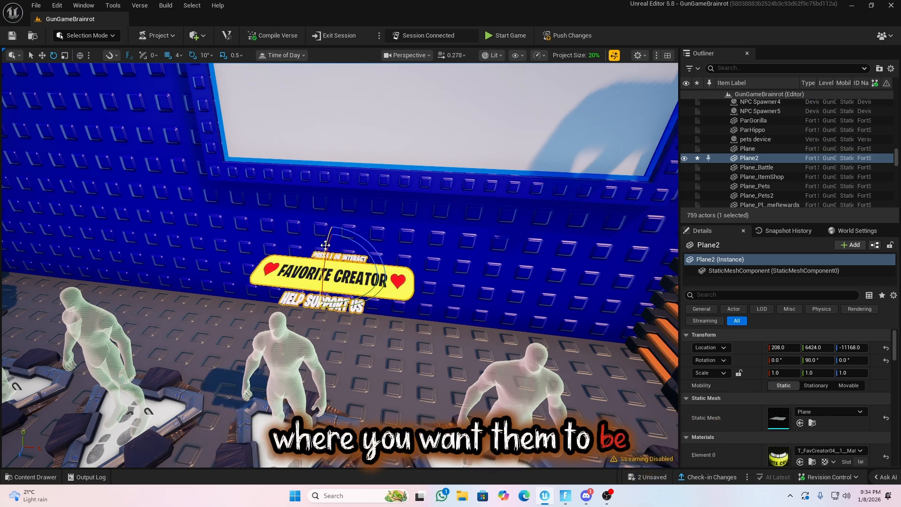
pyautogui.moveTo(322, 251); pyautogui.dragTo(324, 309)
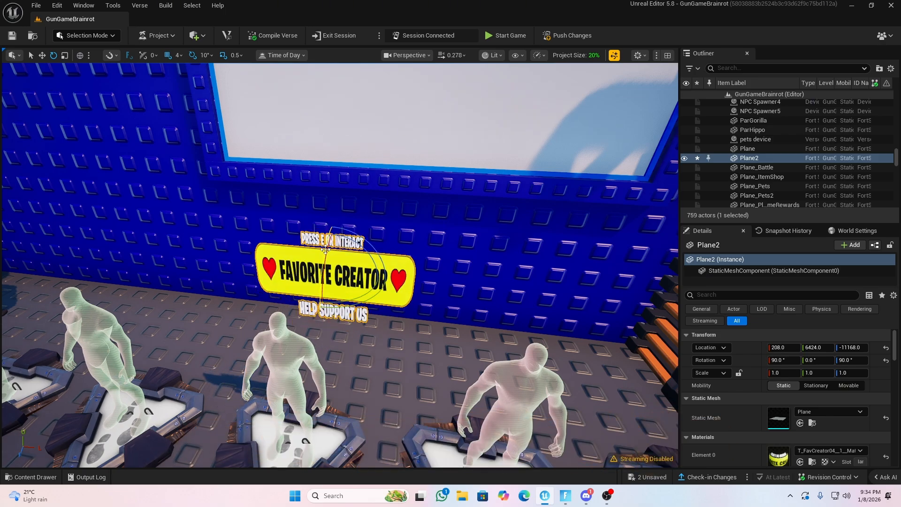
pyautogui.click(336, 274)
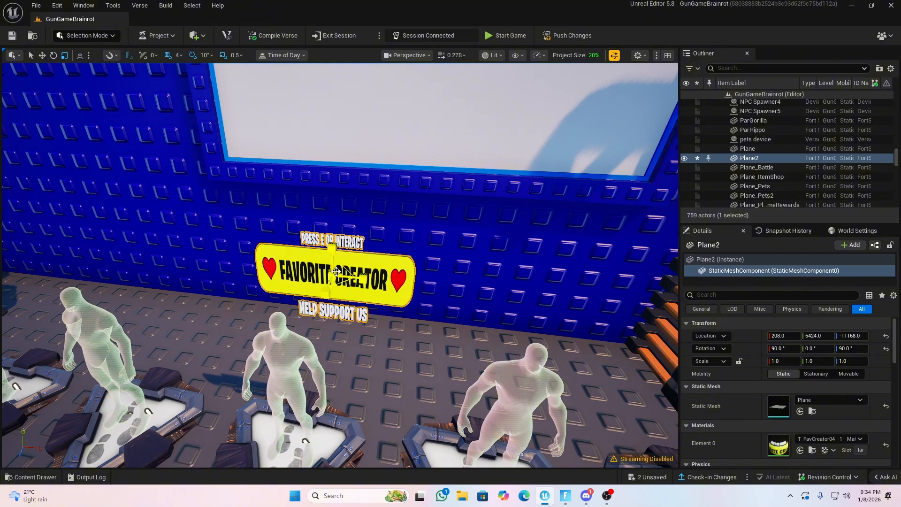
pyautogui.moveTo(336, 272); pyautogui.dragTo(382, 257)
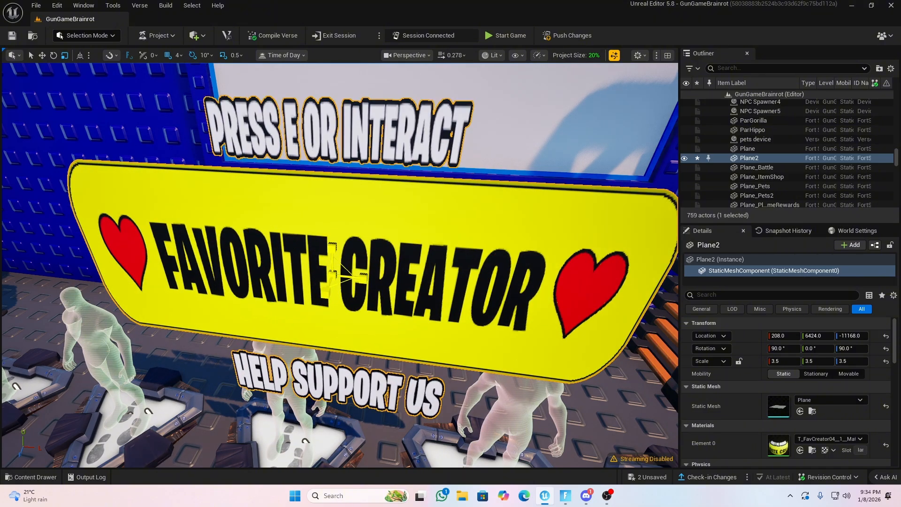
# Move the Favorite Creator plane up and back onto the white board, to location 208, 6596, -11388
pyautogui.press('w')
pyautogui.press('s')
pyautogui.moveTo(383, 257); pyautogui.dragTo(358, 278, button='right')
pyautogui.moveTo(334, 280); pyautogui.dragTo(425, 238)
pyautogui.moveTo(443, 200); pyautogui.dragTo(457, 135)
pyautogui.moveTo(453, 205)
pyautogui.mouseDown(button='right')
pyautogui.moveTo(509, 190)
pyautogui.moveTo(453, 205)
pyautogui.mouseUp(button='right')
pyautogui.press('w')
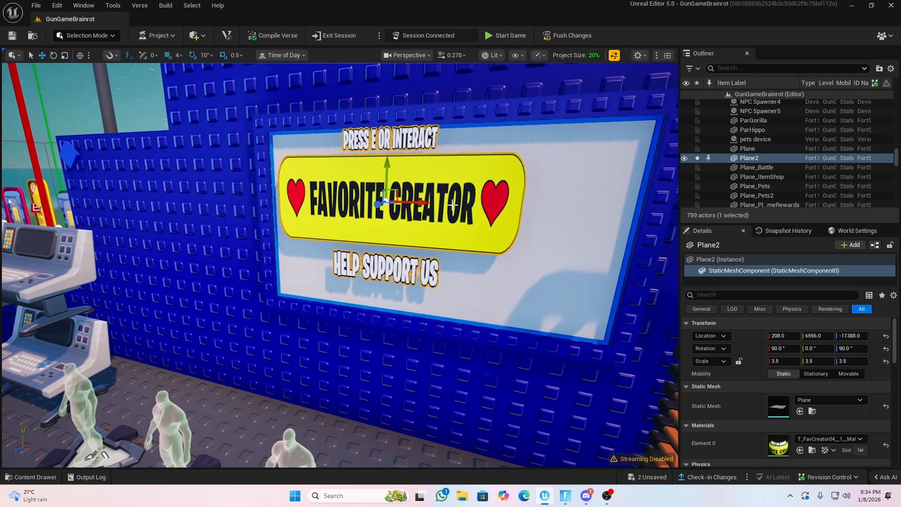
# Center the Favorite Creator plane on the white board at 264, 6560, -11396 and reduce its X scale to 2.5
pyautogui.moveTo(419, 202); pyautogui.dragTo(466, 205)
pyautogui.moveTo(434, 172); pyautogui.dragTo(433, 192)
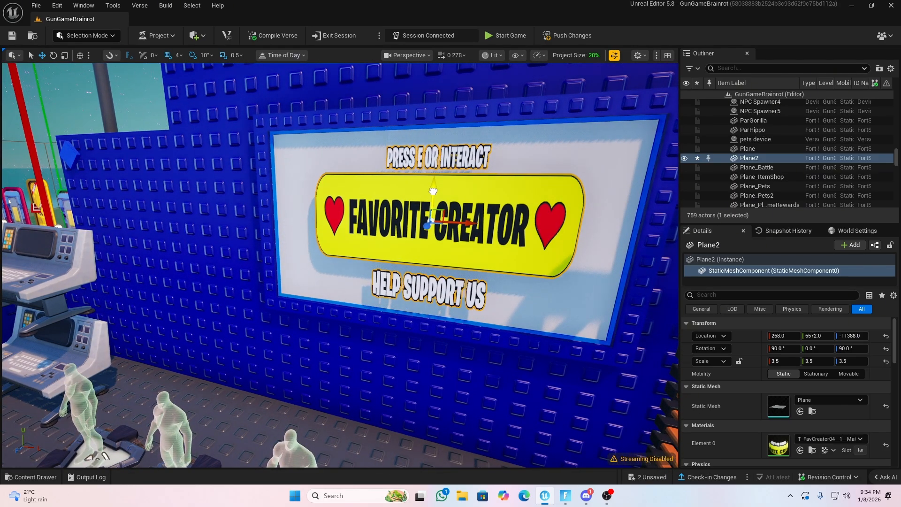
pyautogui.moveTo(464, 220); pyautogui.dragTo(461, 220)
pyautogui.press('w')
pyautogui.moveTo(460, 222); pyautogui.dragTo(516, 238, button='right')
pyautogui.press('d')
pyautogui.press('a')
pyautogui.press('s')
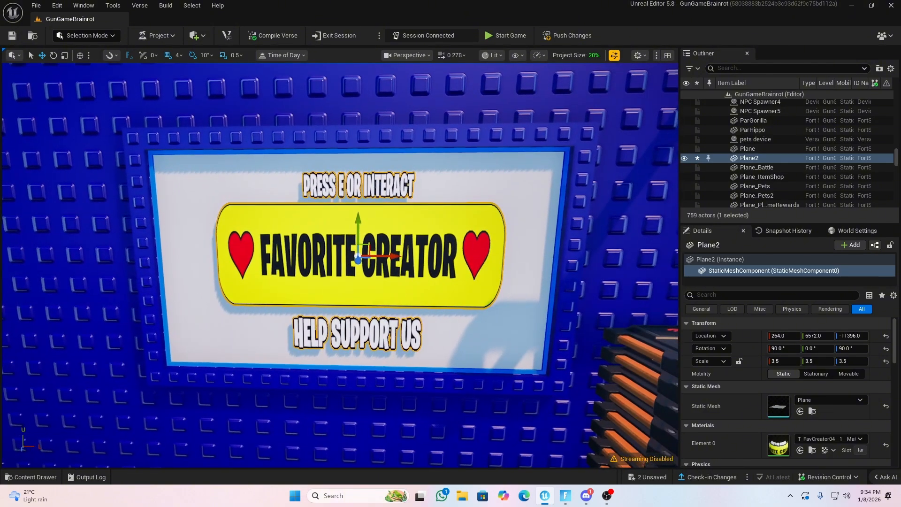
pyautogui.press('r')
pyautogui.moveTo(359, 228)
pyautogui.mouseDown()
pyautogui.moveTo(359, 244)
pyautogui.moveTo(358, 232)
pyautogui.mouseUp()
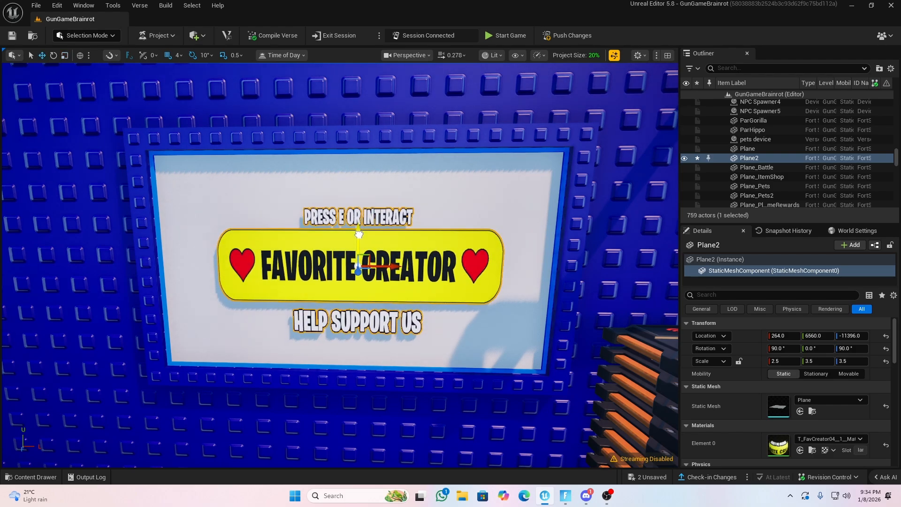
# Duplicate the Favorite Creator plane and move the copy forward from the board to Z location -11328
pyautogui.moveTo(358, 232); pyautogui.dragTo(301, 227, button='right')
pyautogui.press('a')
pyautogui.press('w')
pyautogui.press('d')
pyautogui.hotkey('ctrl', 'd')
pyautogui.moveTo(297, 226); pyautogui.dragTo(268, 231)
pyautogui.moveTo(269, 231); pyautogui.dragTo(263, 230, button='right')
pyautogui.press('w')
pyautogui.press('d')
pyautogui.press('s')
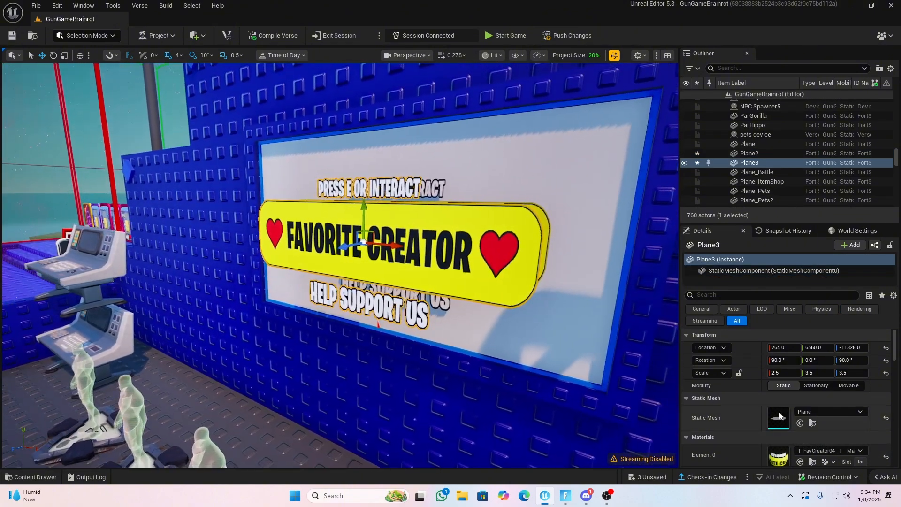
# Reset the duplicated plane's material and apply the T_ThankYou04 texture to it
pyautogui.click(885, 456)
pyautogui.hotkey('ctrl', 'space')
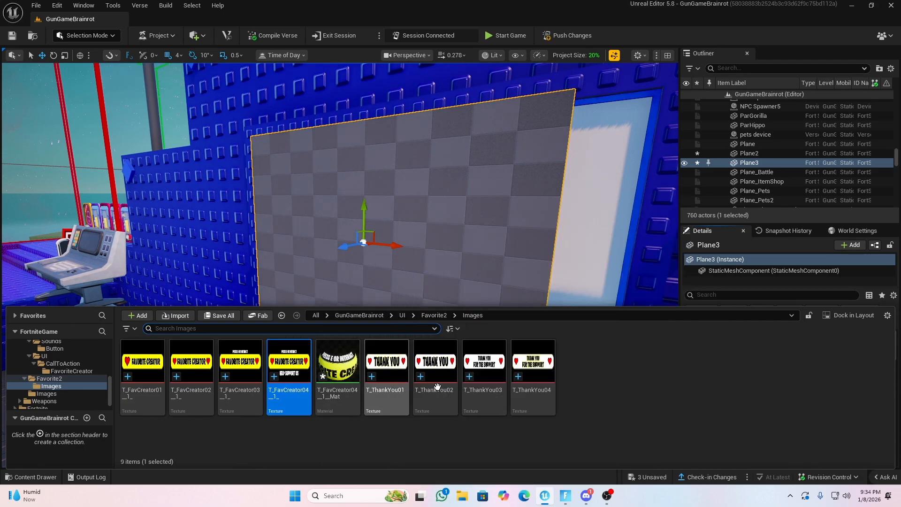
pyautogui.click(542, 377)
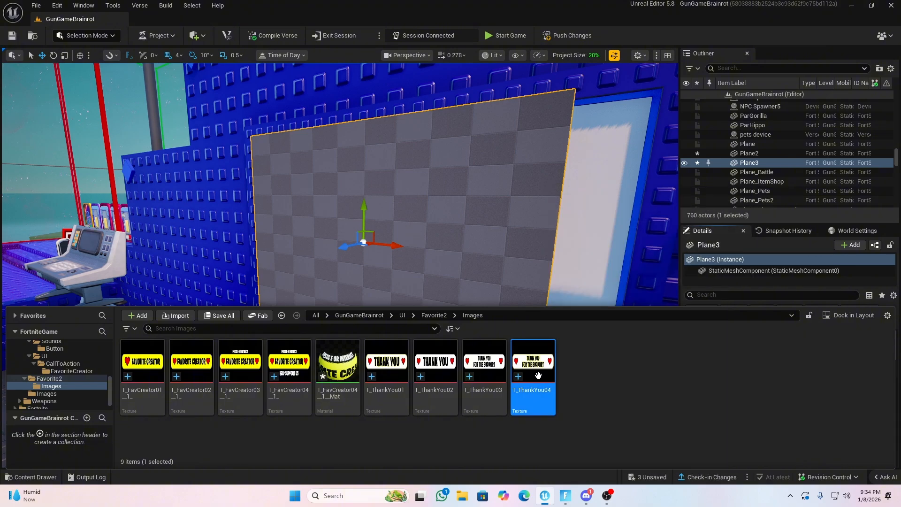
pyautogui.moveTo(538, 376); pyautogui.dragTo(417, 220)
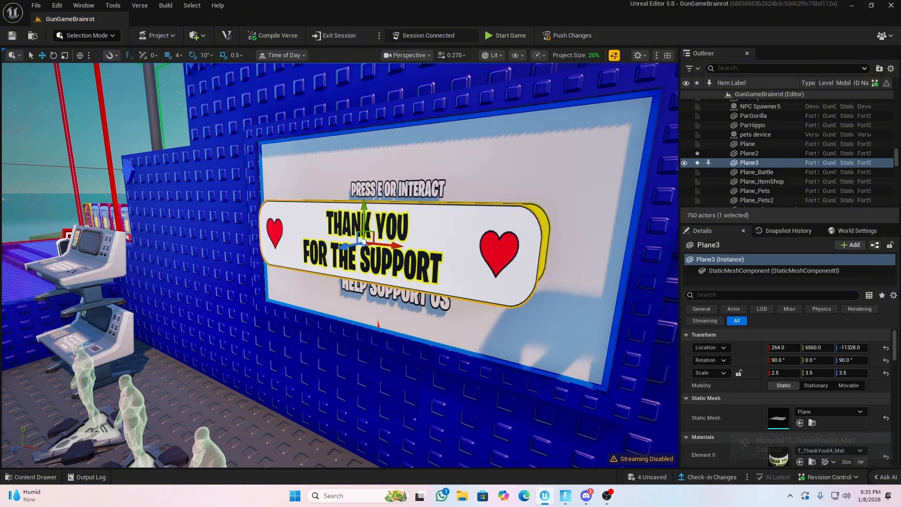
# Push the Thank You plane back behind the Favorite Creator plane, to Z location -11396
pyautogui.press('d')
pyautogui.moveTo(416, 220); pyautogui.dragTo(352, 226, button='right')
pyautogui.moveTo(326, 227); pyautogui.dragTo(419, 223)
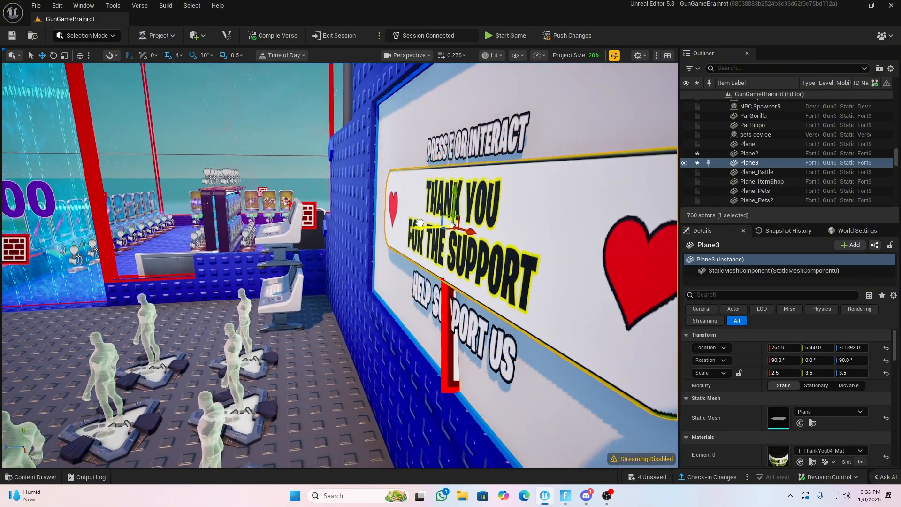
pyautogui.press('s')
pyautogui.moveTo(419, 223); pyautogui.dragTo(413, 223, button='right')
pyautogui.press('d')
pyautogui.press('a')
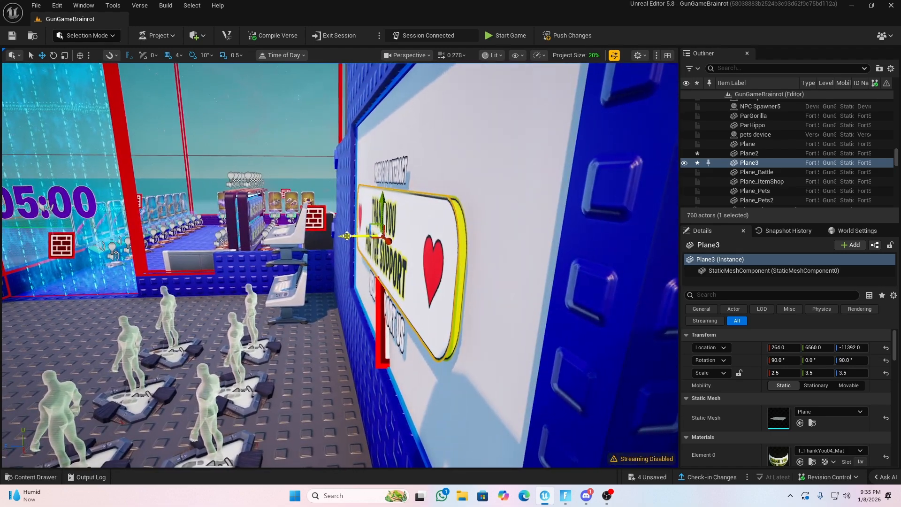
pyautogui.moveTo(347, 235); pyautogui.dragTo(351, 236)
pyautogui.press('a')
pyautogui.moveTo(351, 236); pyautogui.dragTo(475, 234, button='right')
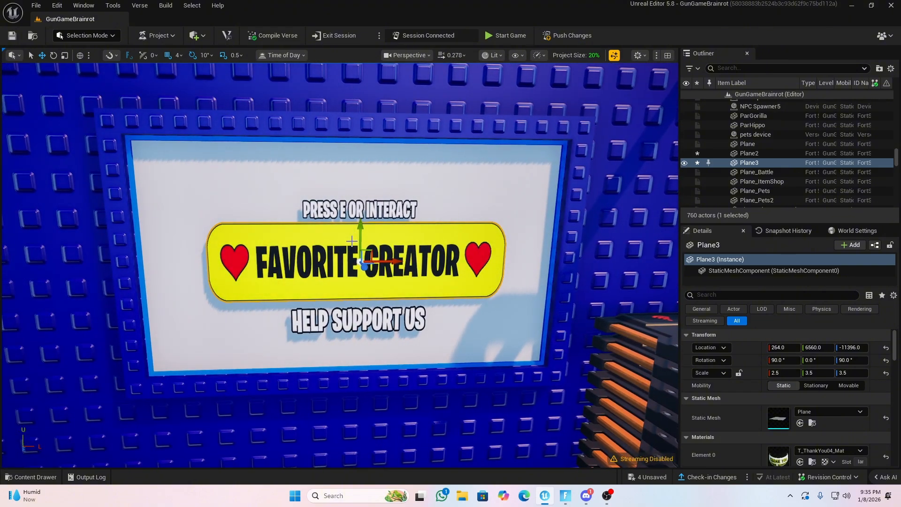
# Duplicate the Thank You plane and move the copy forward in front of the board to Z location -11284
pyautogui.press('d')
pyautogui.moveTo(372, 257); pyautogui.dragTo(307, 260, button='right')
pyautogui.press('s')
pyautogui.keyDown('alt'); pyautogui.moveTo(381, 250); pyautogui.dragTo(313, 268); pyautogui.keyUp('alt')
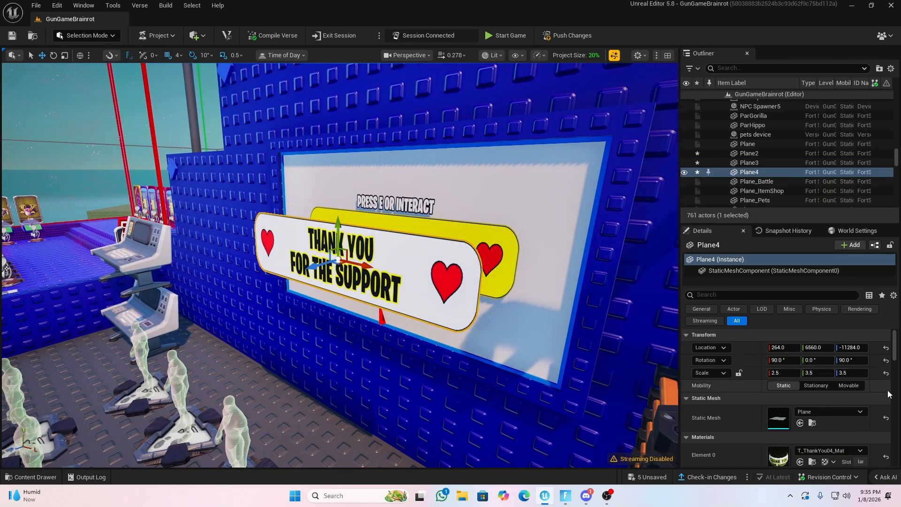
# Reset the new copy's material and scale, and apply the T_Mouse_Icon texture from the Favorite2 folder
pyautogui.click(886, 456)
pyautogui.click(885, 373)
pyautogui.press('a')
pyautogui.press('w')
pyautogui.moveTo(375, 253); pyautogui.dragTo(404, 256, button='right')
pyautogui.hotkey('ctrl', 'space')
pyautogui.click(433, 315)
pyautogui.click(483, 348)
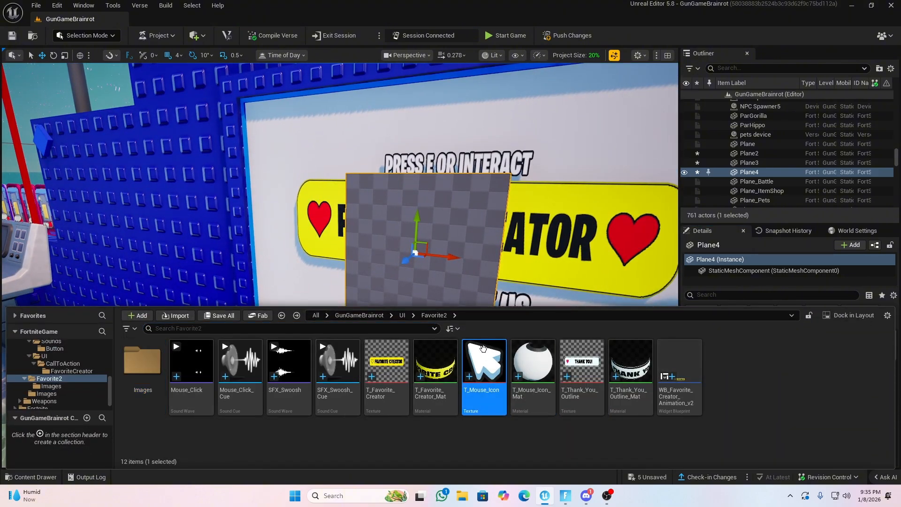
pyautogui.moveTo(458, 261); pyautogui.dragTo(444, 252)
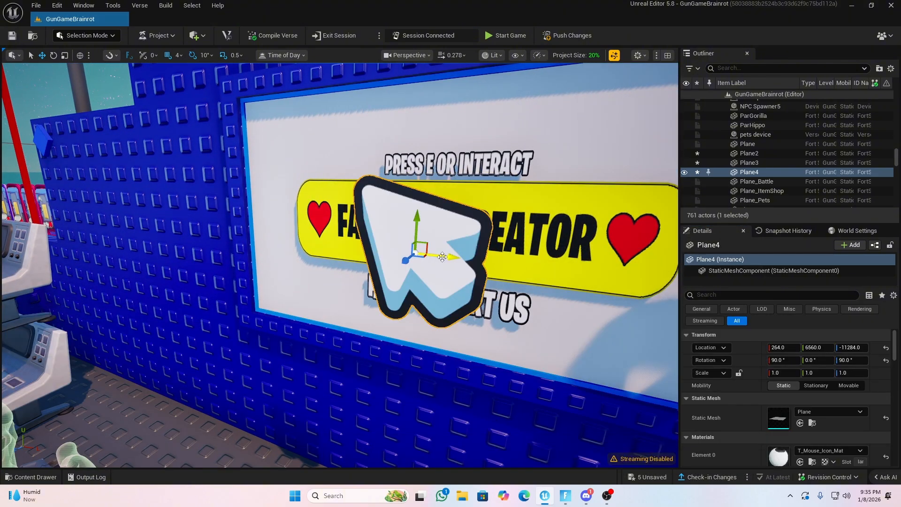
# Move the mouse icon plane back to just in front of the Favorite Creator banner, at Z location -11384
pyautogui.press('d')
pyautogui.moveTo(436, 252); pyautogui.dragTo(338, 253, button='right')
pyautogui.moveTo(307, 249); pyautogui.dragTo(434, 248)
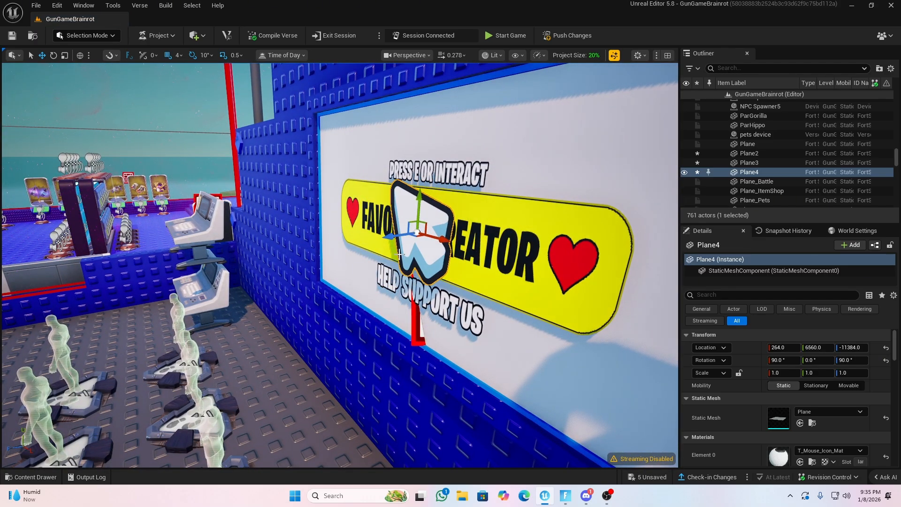
# Move the mouse icon to the banner's lower-left area at 140, 6536, -11384 and rotate it to 90°, 0°, 0°
pyautogui.press('a')
pyautogui.moveTo(398, 254); pyautogui.dragTo(469, 251, button='right')
pyautogui.moveTo(441, 249); pyautogui.dragTo(349, 248)
pyautogui.press('w')
pyautogui.moveTo(350, 248); pyautogui.dragTo(361, 235, button='right')
pyautogui.press('a')
pyautogui.press('e')
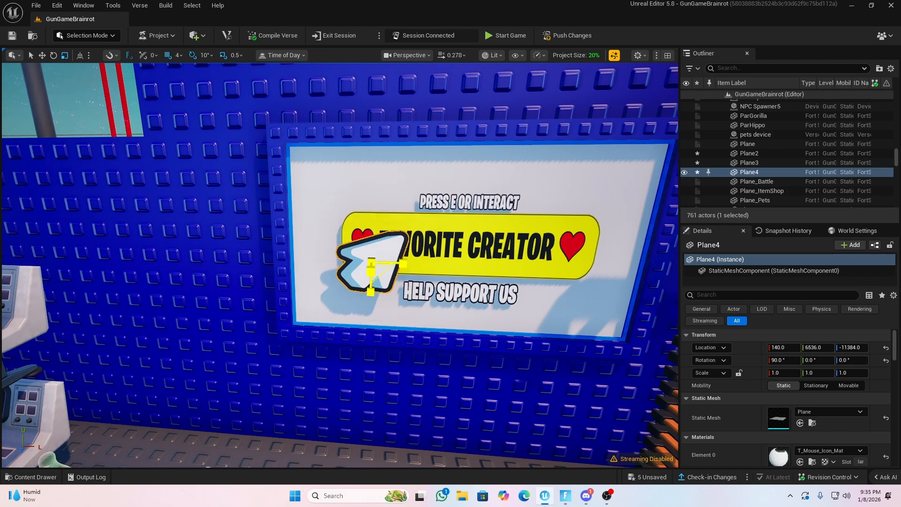
# Scale the mouse icon uniformly to 0.5 and place it at the banner's lower-left corner, at 104, 6516, -11384
pyautogui.press('w')
pyautogui.moveTo(253, 239); pyautogui.dragTo(263, 240, button='right')
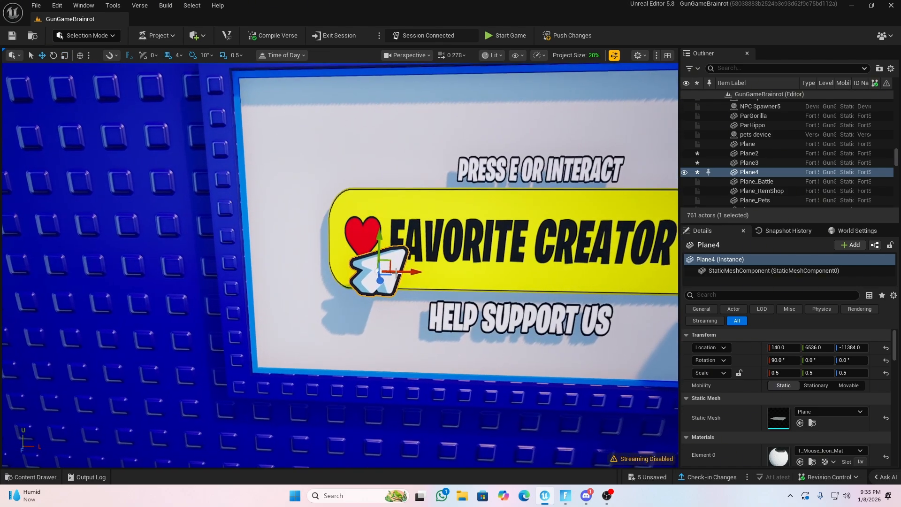
pyautogui.moveTo(406, 275); pyautogui.dragTo(383, 276)
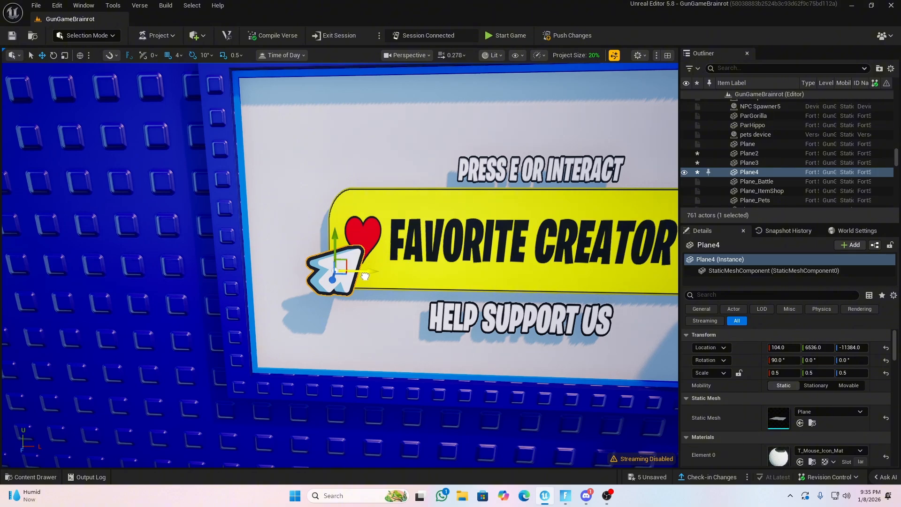
pyautogui.moveTo(365, 275); pyautogui.dragTo(364, 288, button='right')
pyautogui.press('s')
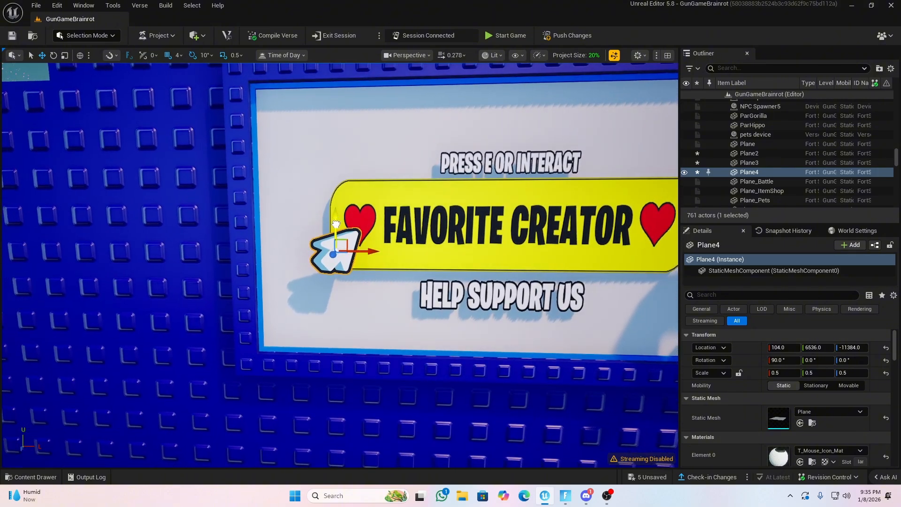
pyautogui.press('s')
pyautogui.moveTo(334, 244)
pyautogui.mouseDown(button='right')
pyautogui.moveTo(281, 244)
pyautogui.moveTo(342, 240)
pyautogui.moveTo(334, 244)
pyautogui.mouseUp(button='right')
pyautogui.press('d')
pyautogui.press('w')
pyautogui.press('a')
pyautogui.press('s')
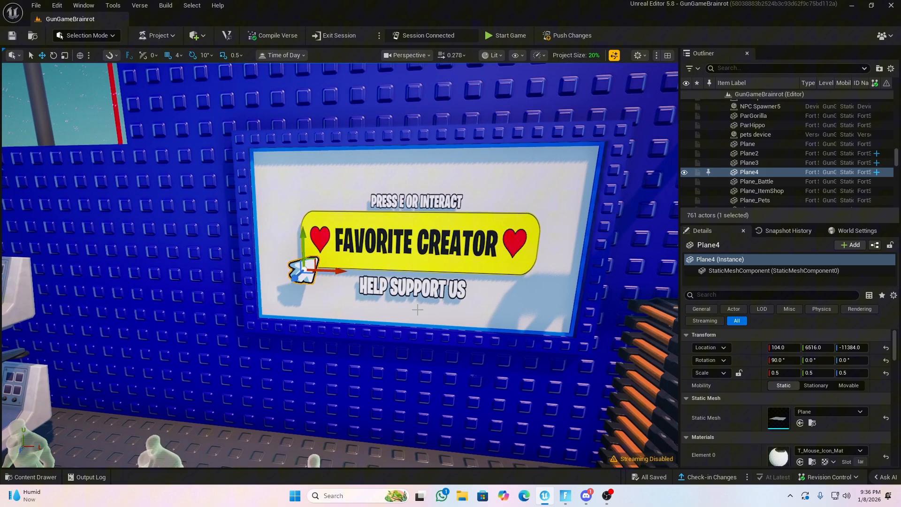
# Create a Level Sequence named LS_FavCreate in the Favorite2 folder and set its playhead to 0.00
pyautogui.hotkey('ctrl', 'space')
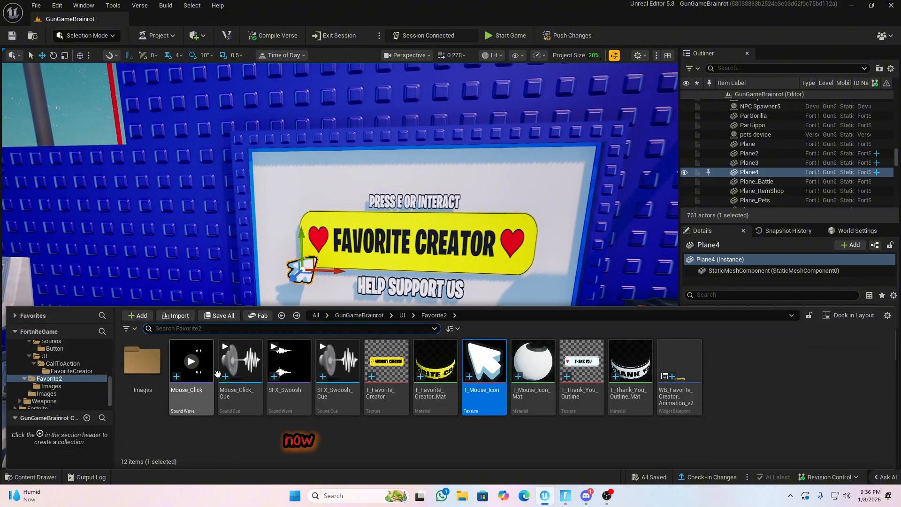
pyautogui.rightClick(717, 405)
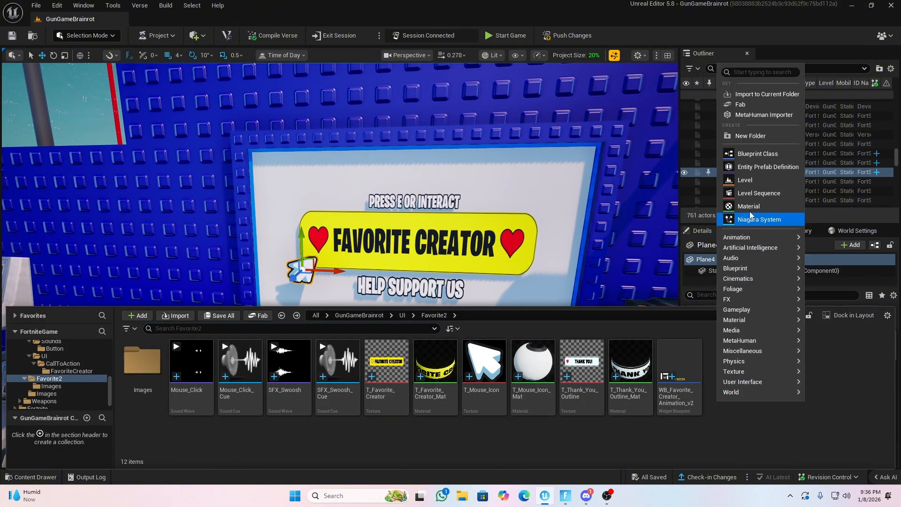
pyautogui.click(734, 194)
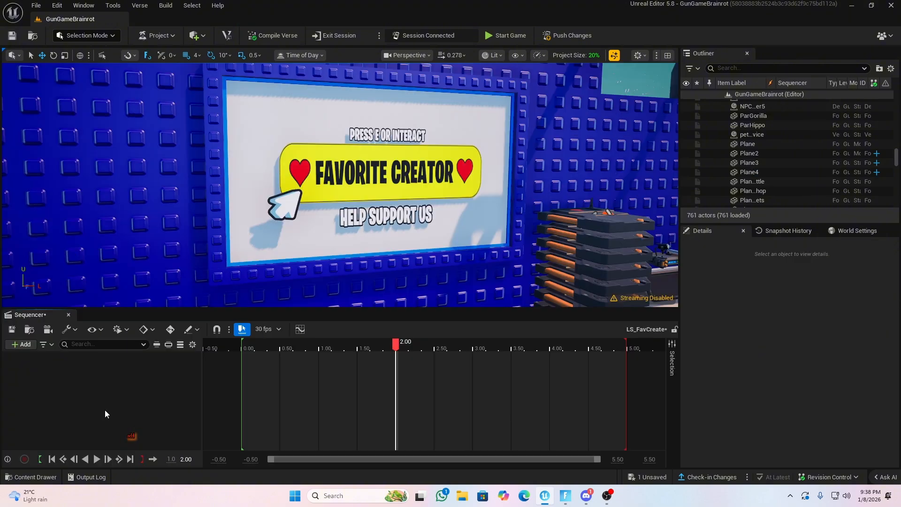
pyautogui.click(265, 348)
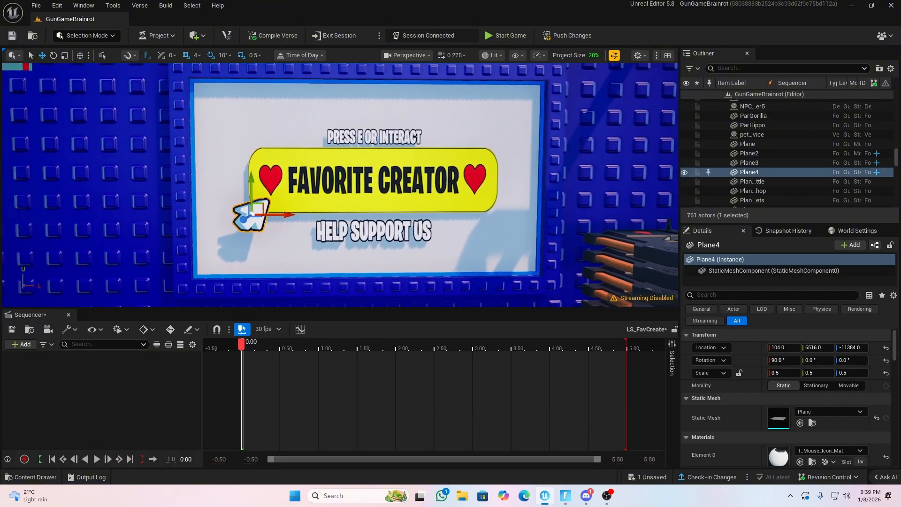
# Add the banner, thank-you and mouse icon planes (Plane2, Plane3 and Plane4) to the LS_FavCreate sequence
pyautogui.moveTo(341, 199); pyautogui.dragTo(378, 194, button='right')
pyautogui.keyDown('ctrl'); pyautogui.click(341, 198); pyautogui.keyUp('ctrl')
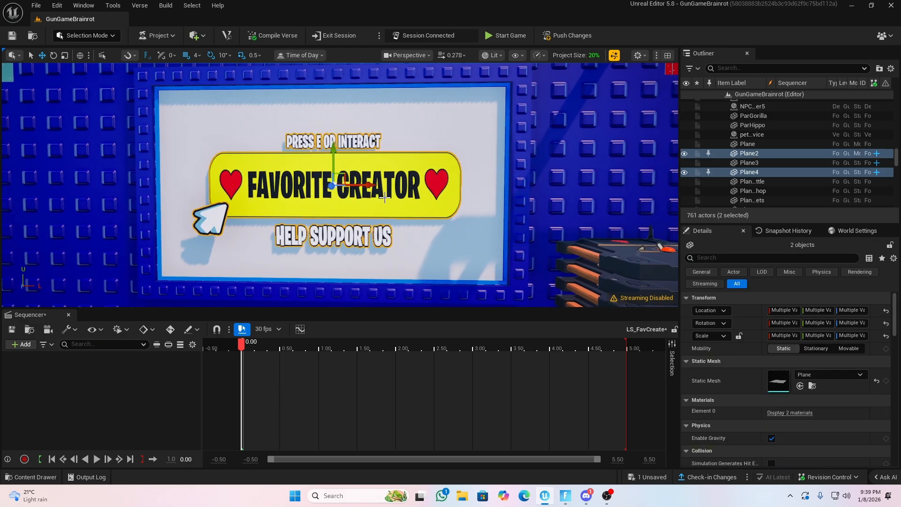
pyautogui.keyDown('ctrl'); pyautogui.click(746, 164); pyautogui.keyUp('ctrl')
pyautogui.moveTo(643, 205)
pyautogui.mouseDown(button='right')
pyautogui.moveTo(605, 202)
pyautogui.moveTo(638, 204)
pyautogui.mouseUp(button='right')
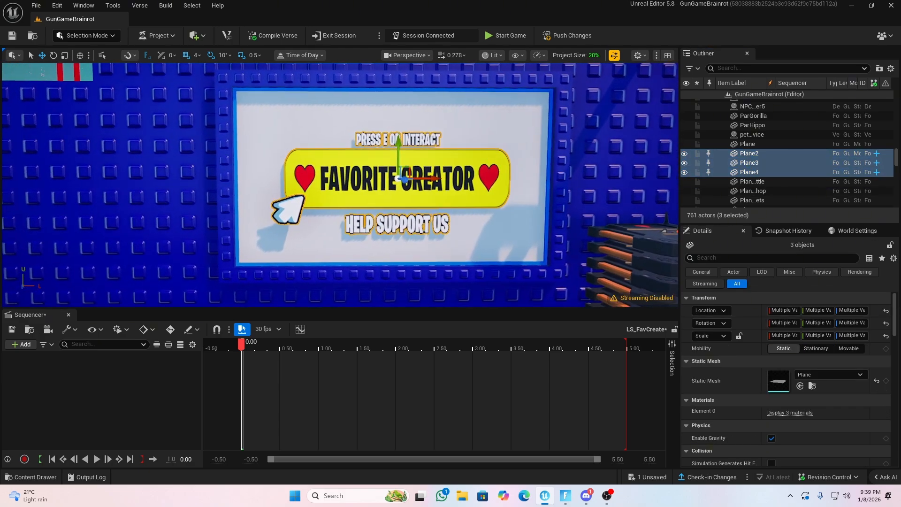
pyautogui.moveTo(330, 206); pyautogui.dragTo(346, 206, button='right')
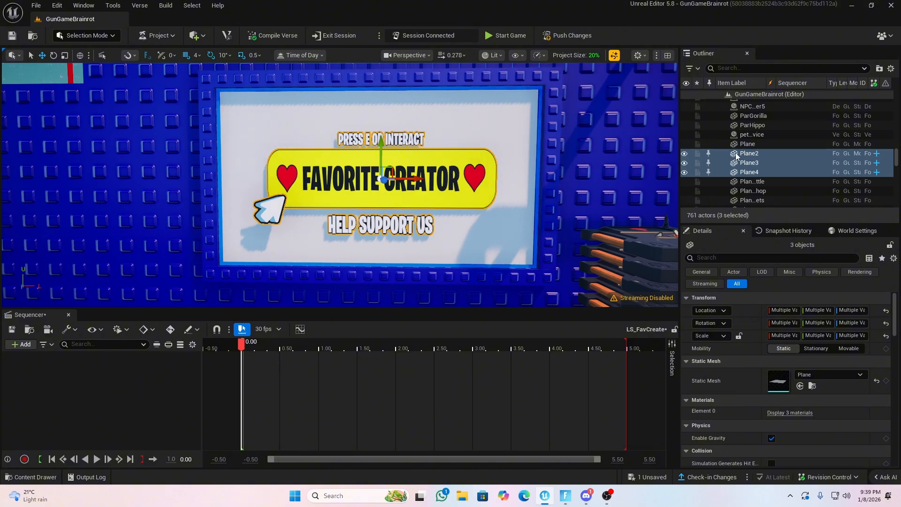
pyautogui.moveTo(739, 157); pyautogui.dragTo(646, 162)
pyautogui.moveTo(125, 382); pyautogui.dragTo(112, 384)
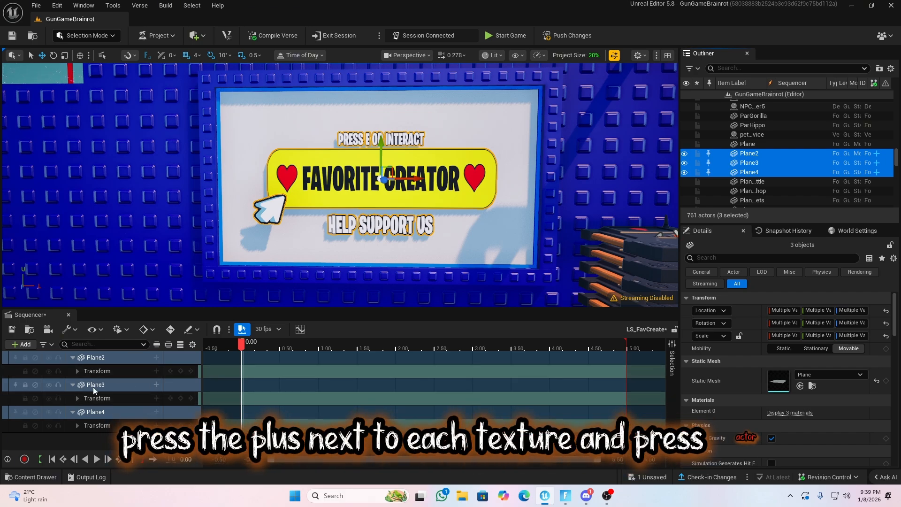
# Add a Visibility track to the banner plane (Plane2) and the thank-you plane (Plane3) in the sequence
pyautogui.click(113, 358)
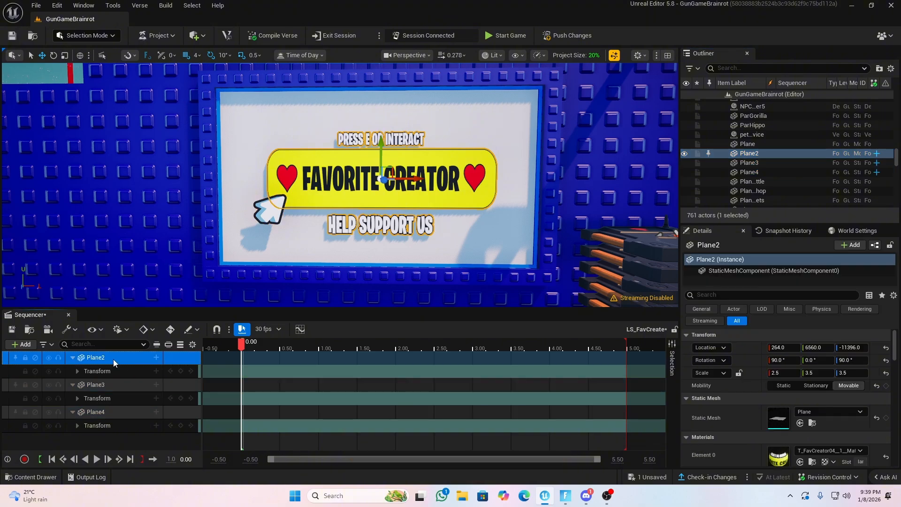
pyautogui.click(156, 358)
pyautogui.click(179, 473)
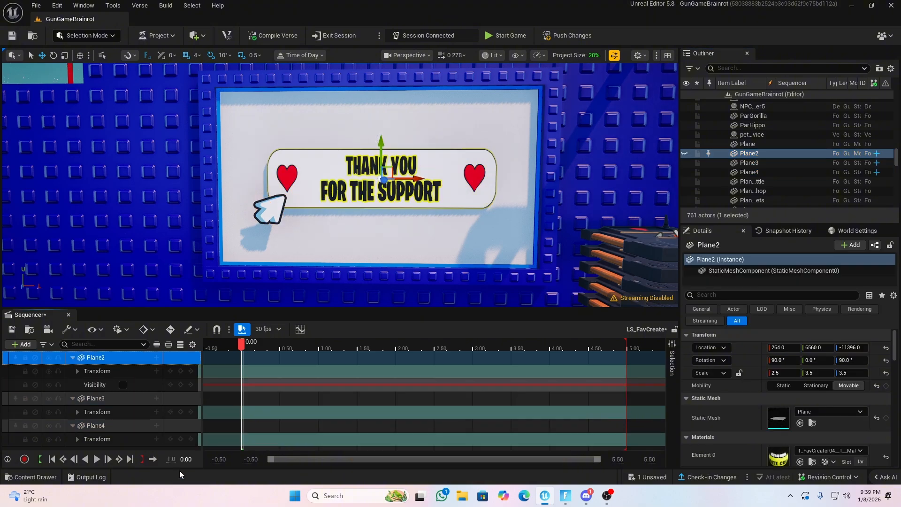
pyautogui.keyDown('ctrl'); pyautogui.click(98, 400); pyautogui.keyUp('ctrl')
pyautogui.click(98, 400)
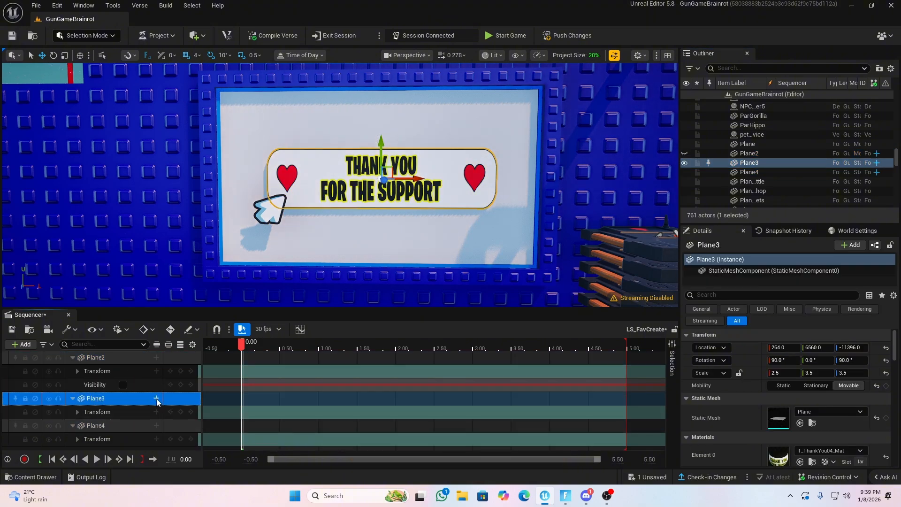
pyautogui.click(156, 397)
pyautogui.click(188, 389)
pyautogui.scroll(-1, 141, 410)
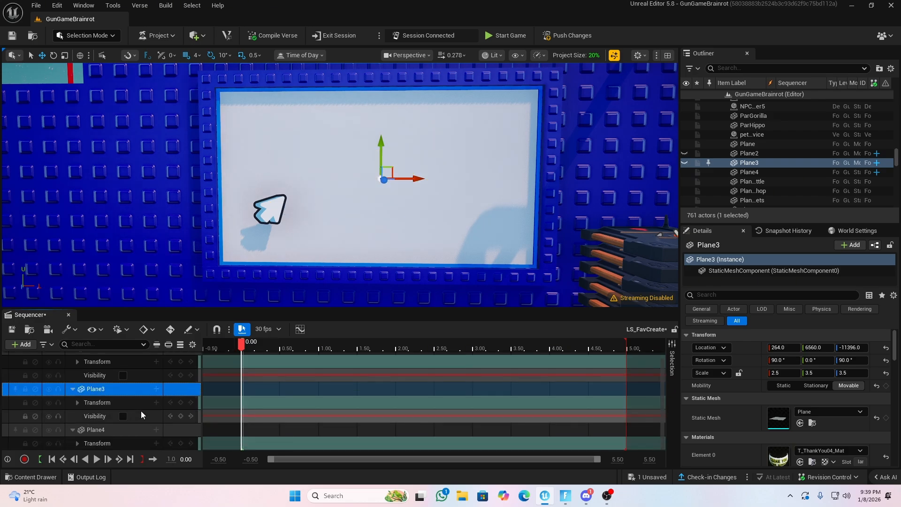
# Add a Visibility track to the mouse icon plane (Plane4) in the sequence
pyautogui.click(105, 443)
pyautogui.click(105, 429)
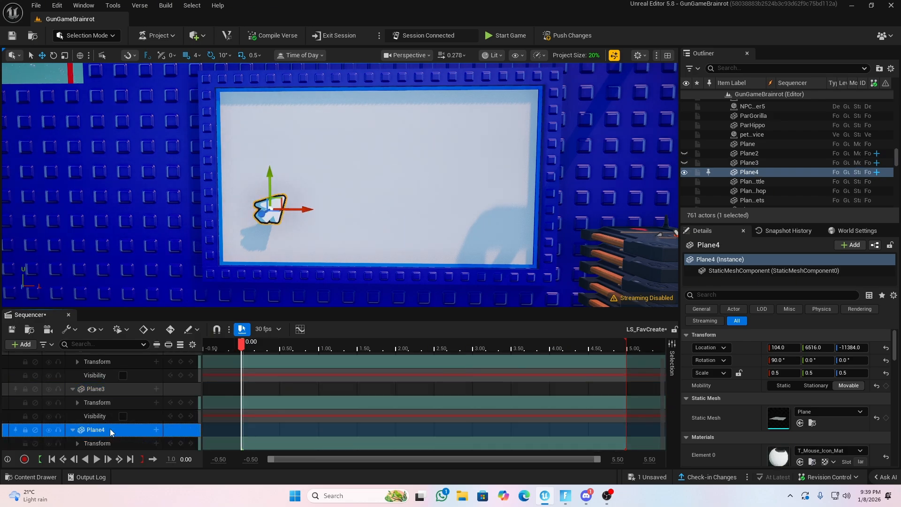
pyautogui.click(156, 430)
pyautogui.click(178, 418)
pyautogui.scroll(-1, 124, 430)
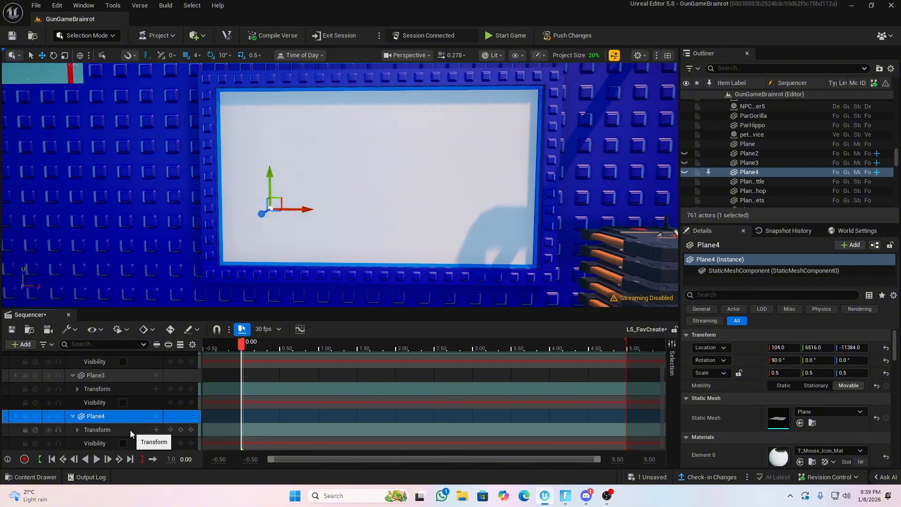
# Turn visibility on for the banner (Plane2) and mouse icon (Plane4) only, keeping the thank-you plane (Plane3) hidden
pyautogui.scroll(2, 119, 422)
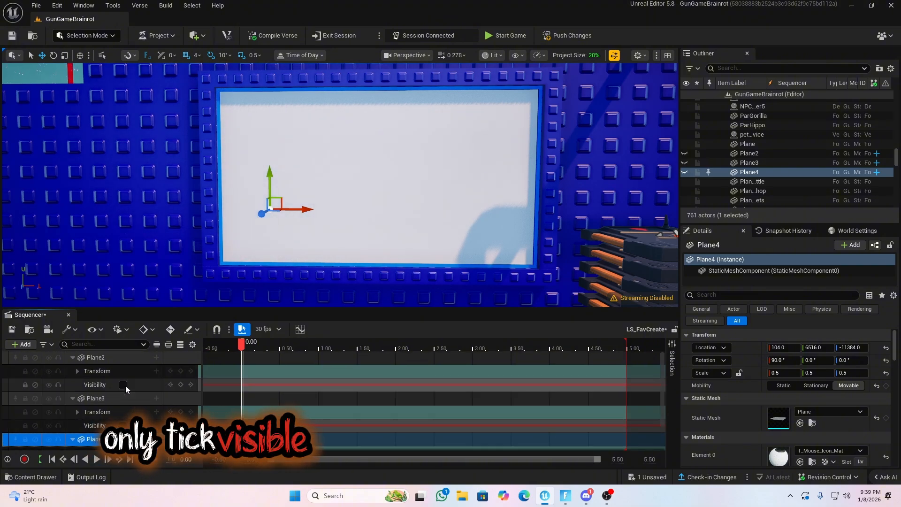
pyautogui.click(122, 385)
pyautogui.scroll(-2, 125, 389)
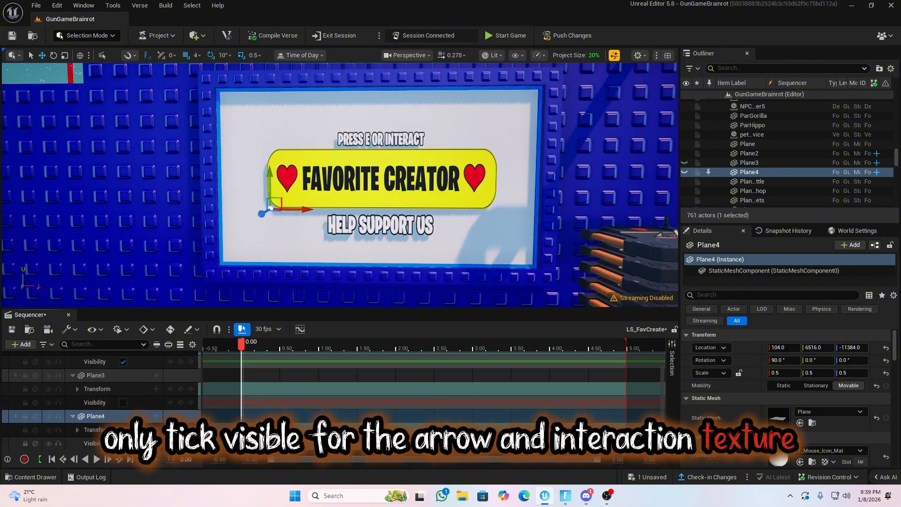
pyautogui.click(123, 443)
pyautogui.click(123, 403)
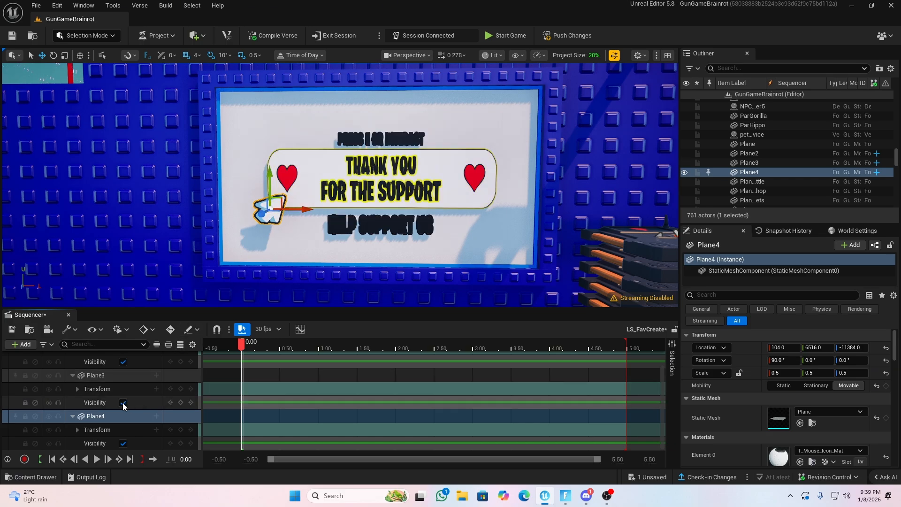
pyautogui.click(123, 402)
# Add keyframes at 0.00 on the Transform and Visibility tracks of Plane2, Plane3 and Plane4
pyautogui.scroll(2, 134, 399)
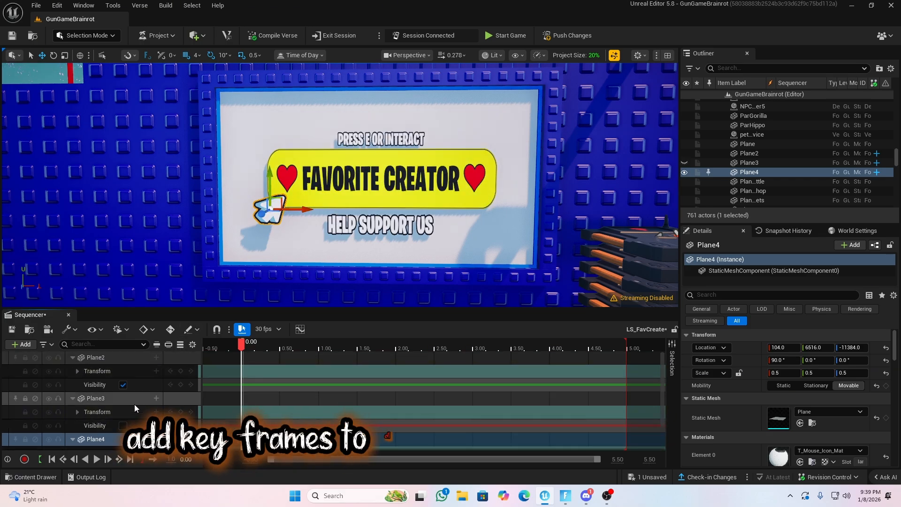
pyautogui.click(181, 371)
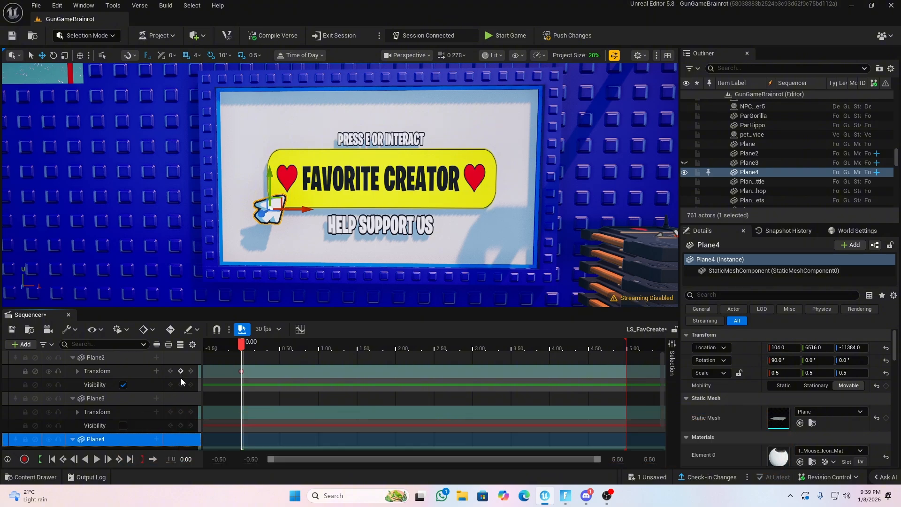
pyautogui.click(180, 385)
pyautogui.scroll(-2, 179, 387)
pyautogui.click(181, 399)
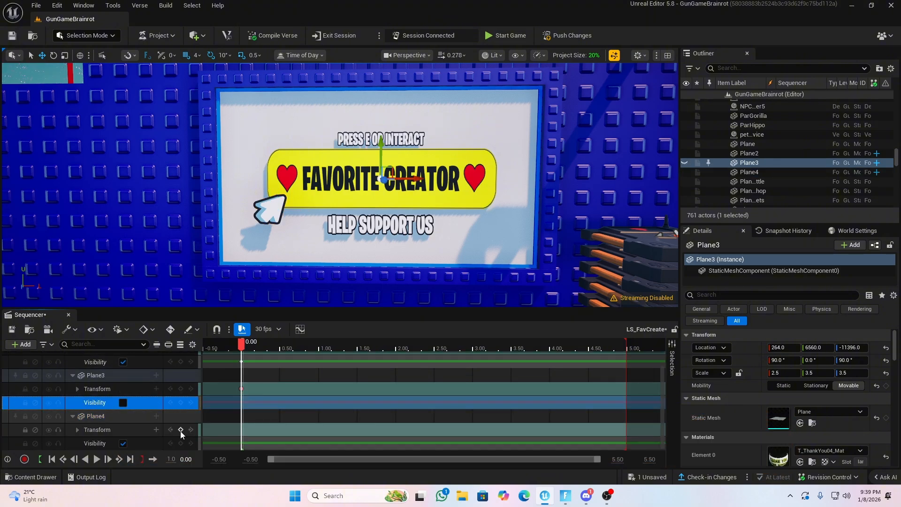
pyautogui.scroll(2, 155, 399)
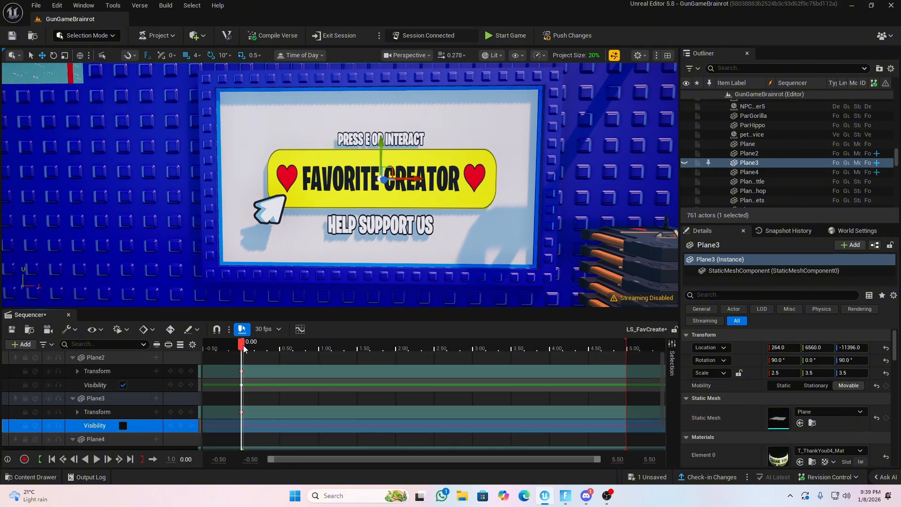
pyautogui.scroll(-2, 152, 395)
pyautogui.scroll(2, 121, 432)
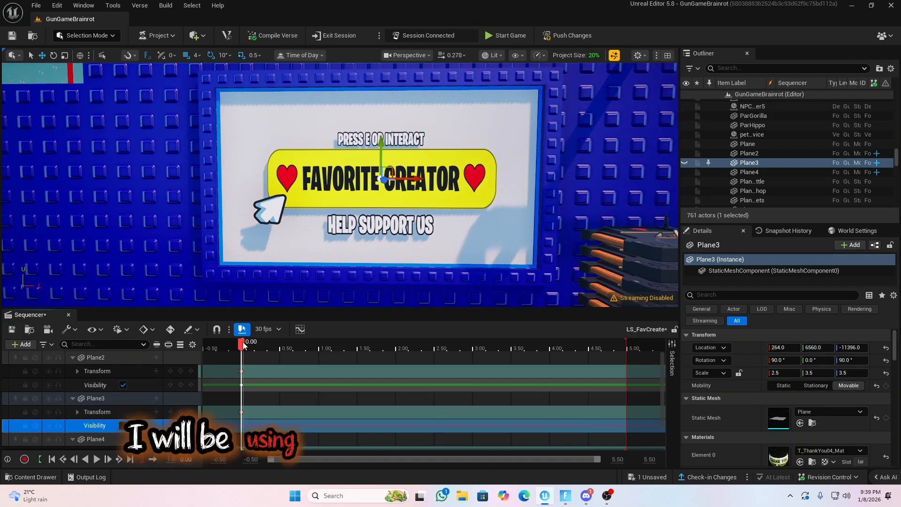
# At 2.00, move the mouse icon to the banner's right end at 428, 6552, -11384, rotate it to 90°, 0°, 100°, and key its transform
pyautogui.moveTo(243, 345); pyautogui.dragTo(397, 354)
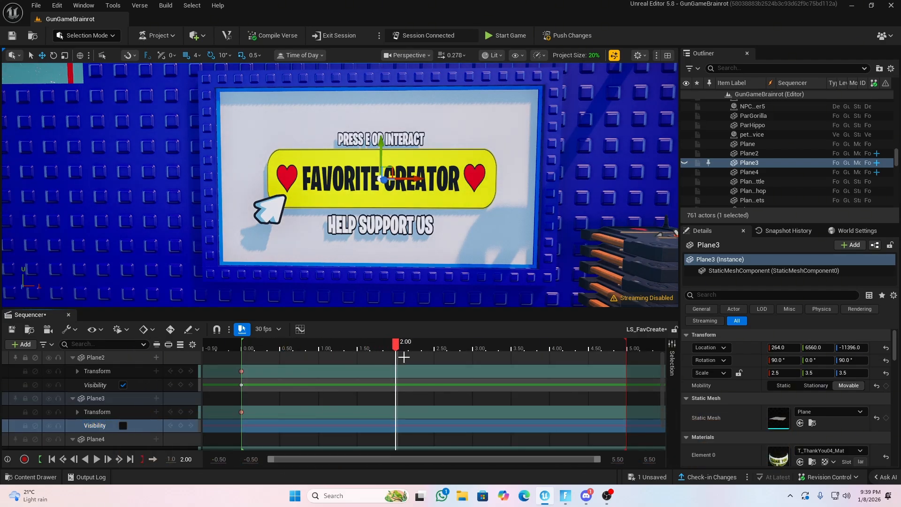
pyautogui.scroll(-1, 153, 404)
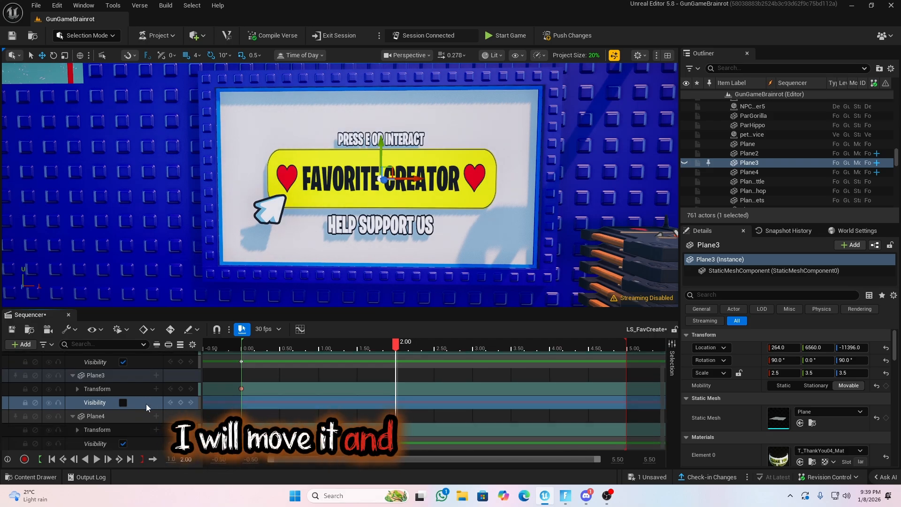
pyautogui.click(274, 205)
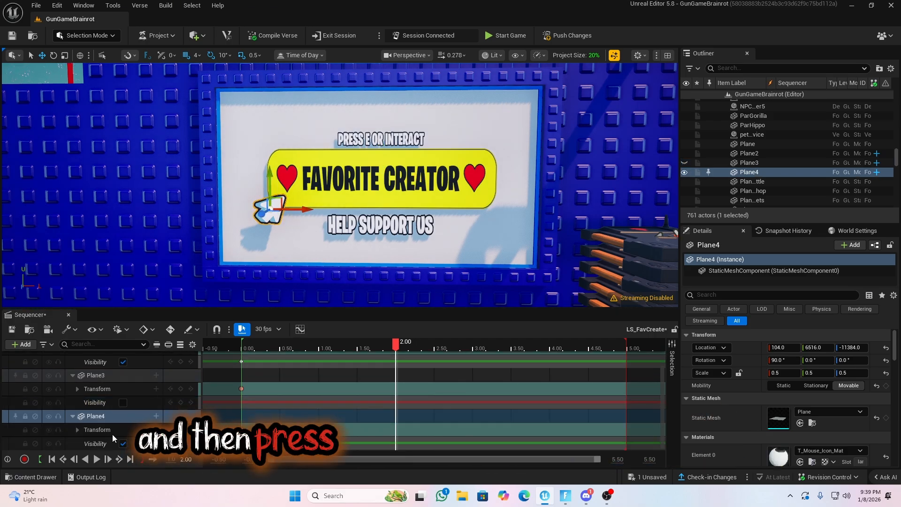
pyautogui.moveTo(304, 209); pyautogui.dragTo(434, 213)
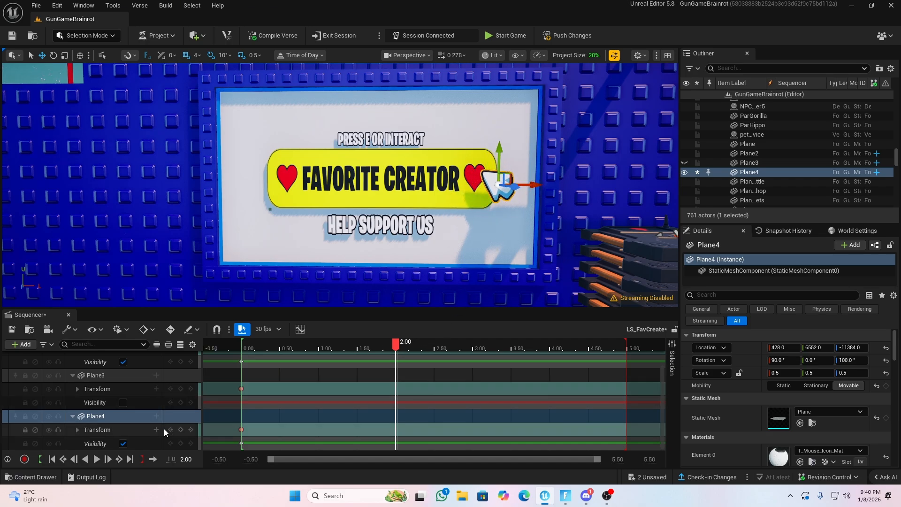
pyautogui.click(180, 430)
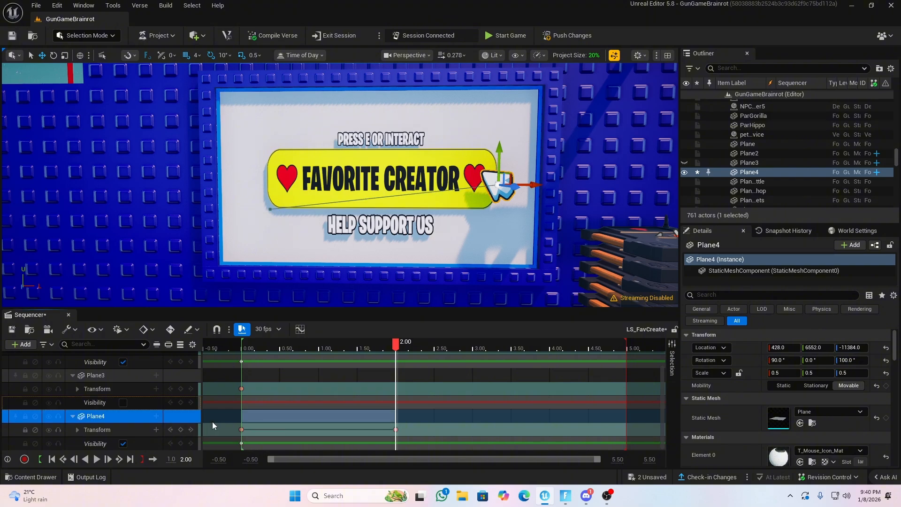
pyautogui.moveTo(395, 345); pyautogui.dragTo(350, 364)
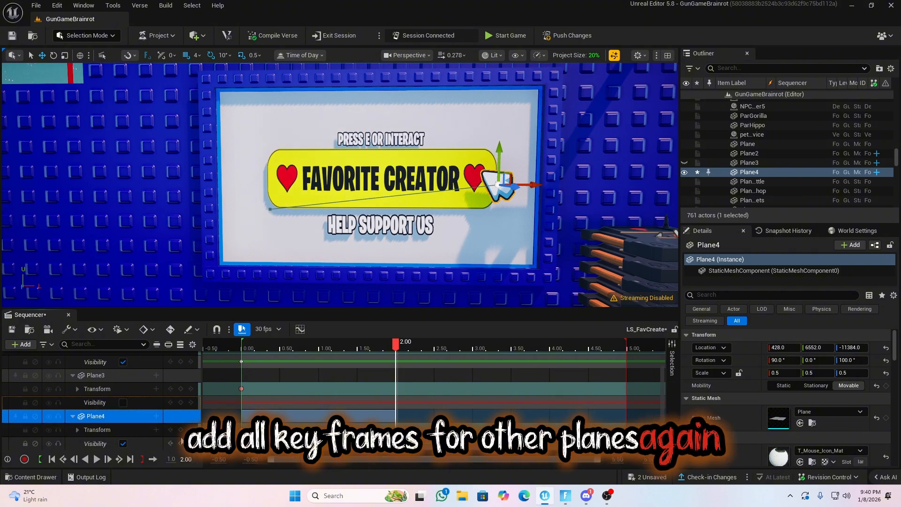
# Key the Transform and Visibility tracks of Plane2 and Plane3 at 2.00, along with Plane4's Visibility
pyautogui.scroll(2, 182, 445)
pyautogui.click(181, 425)
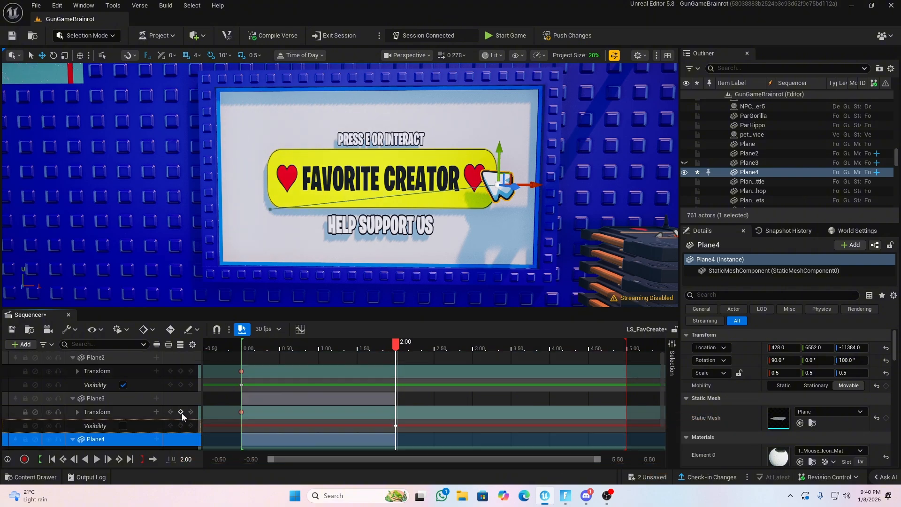
pyautogui.click(181, 385)
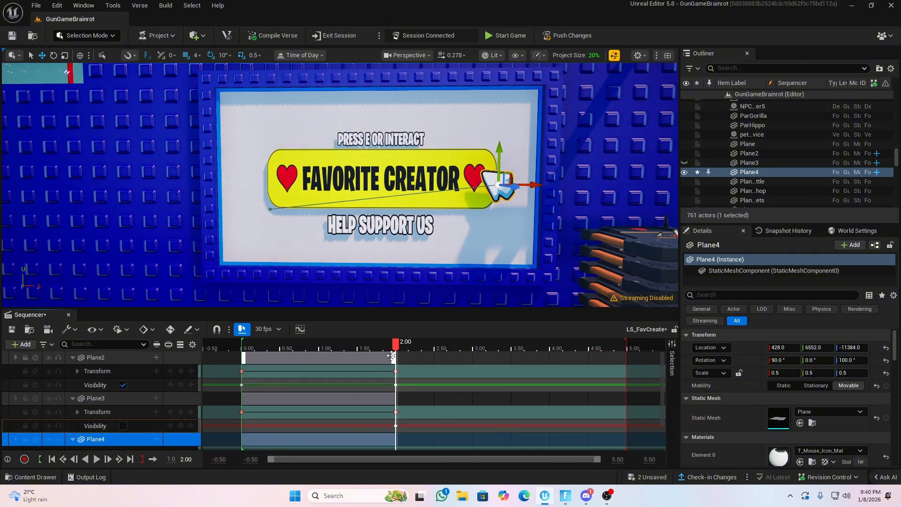
pyautogui.scroll(-1, 387, 415)
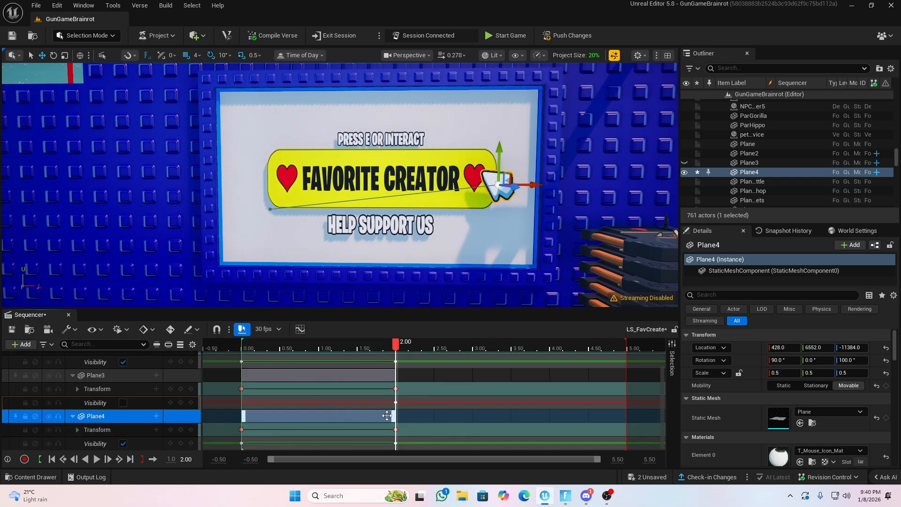
# At 2.20, key the mouse icon's Left, Up and Forward scale to 0.2
pyautogui.click(116, 428)
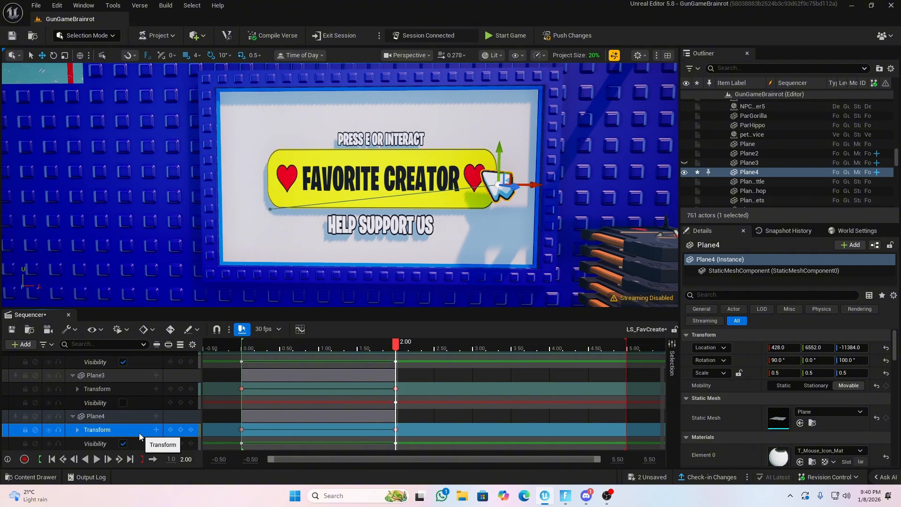
pyautogui.click(415, 347)
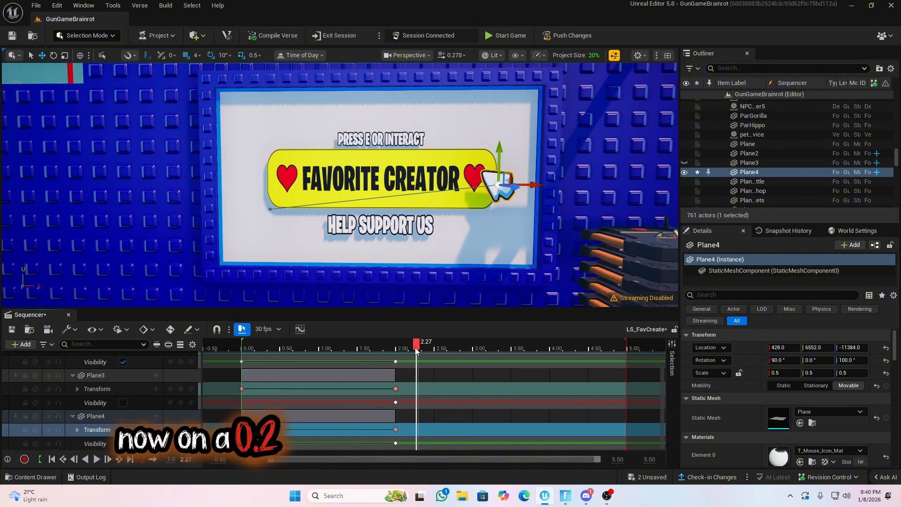
pyautogui.moveTo(415, 350); pyautogui.dragTo(411, 348)
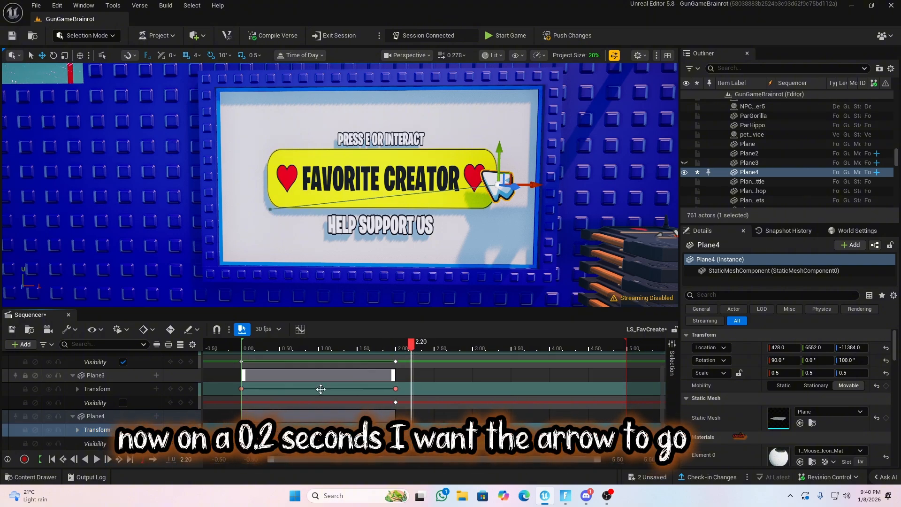
pyautogui.click(77, 430)
pyautogui.click(123, 428)
pyautogui.scroll(-2, 127, 428)
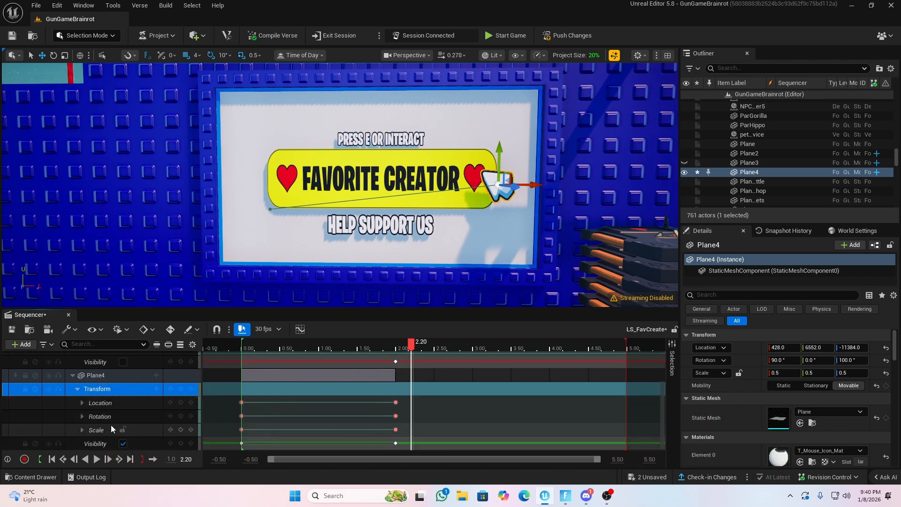
pyautogui.click(82, 429)
pyautogui.scroll(-2, 100, 431)
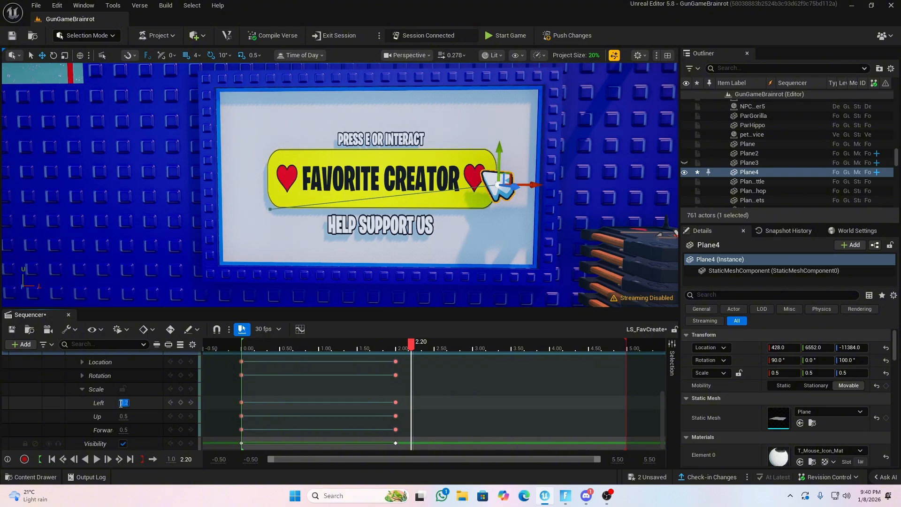
pyautogui.click(124, 416)
pyautogui.write('0.2')
pyautogui.click(124, 430)
pyautogui.write('0.2')
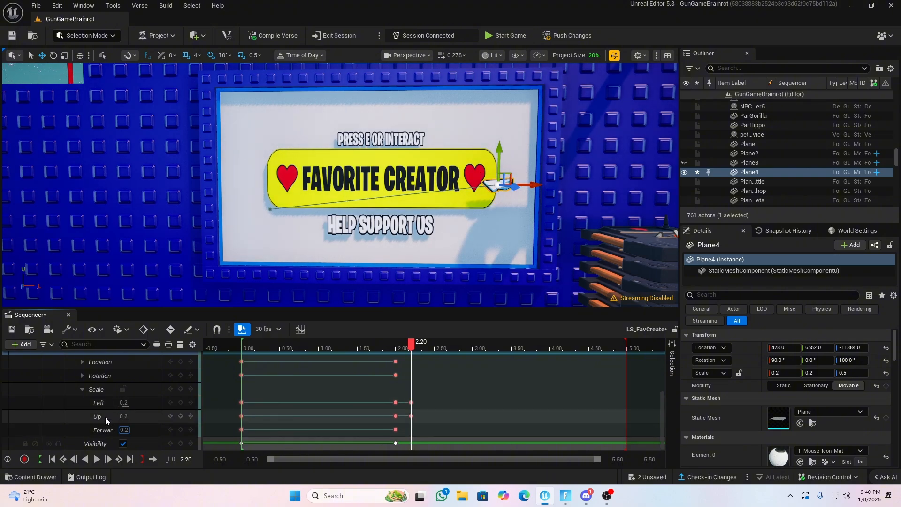
pyautogui.click(105, 417)
# Compare the mouse icon's size at 2.00, and at 2.20 set its Left, Up and Forward scale keys to 0.3
pyautogui.click(396, 350)
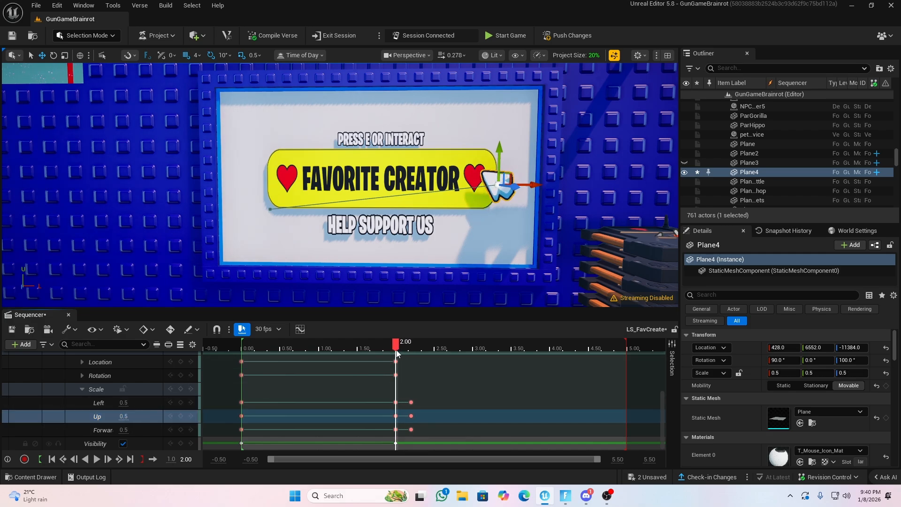
pyautogui.moveTo(396, 350); pyautogui.dragTo(411, 351)
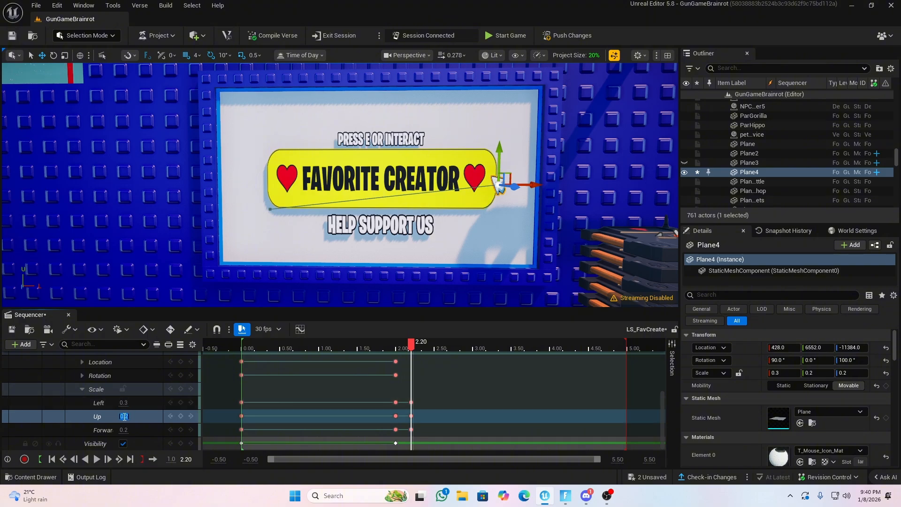
pyautogui.write('0.3')
pyautogui.press('Return')
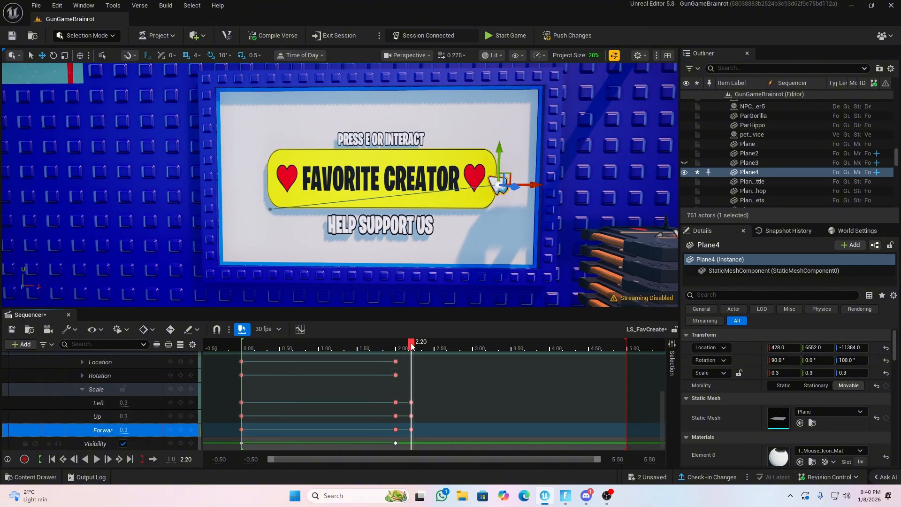
pyautogui.moveTo(412, 345)
pyautogui.mouseDown()
pyautogui.moveTo(397, 346)
pyautogui.moveTo(415, 349)
pyautogui.mouseUp()
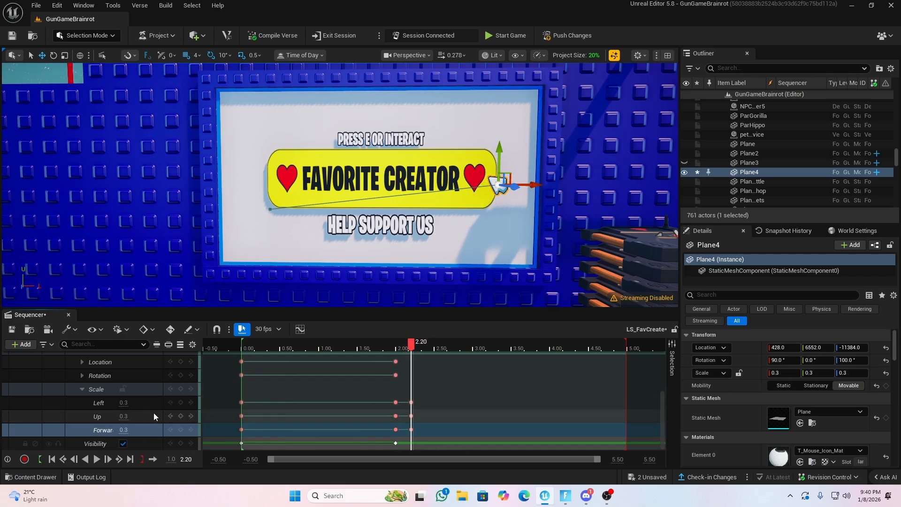
# At 2.40, key the mouse icon's Left, Up and Forward scale to 0.5
pyautogui.click(82, 389)
pyautogui.moveTo(411, 346)
pyautogui.mouseDown()
pyautogui.moveTo(365, 350)
pyautogui.moveTo(428, 353)
pyautogui.mouseUp()
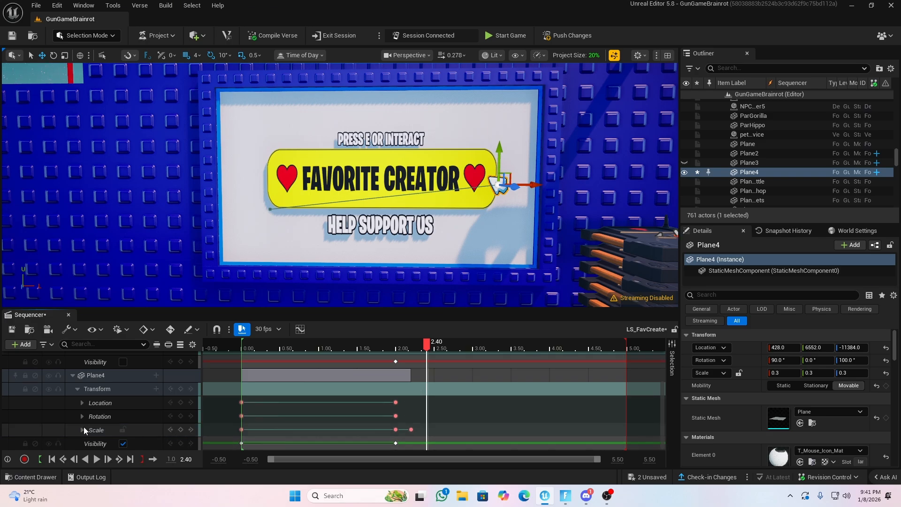
pyautogui.click(83, 430)
pyautogui.click(121, 429)
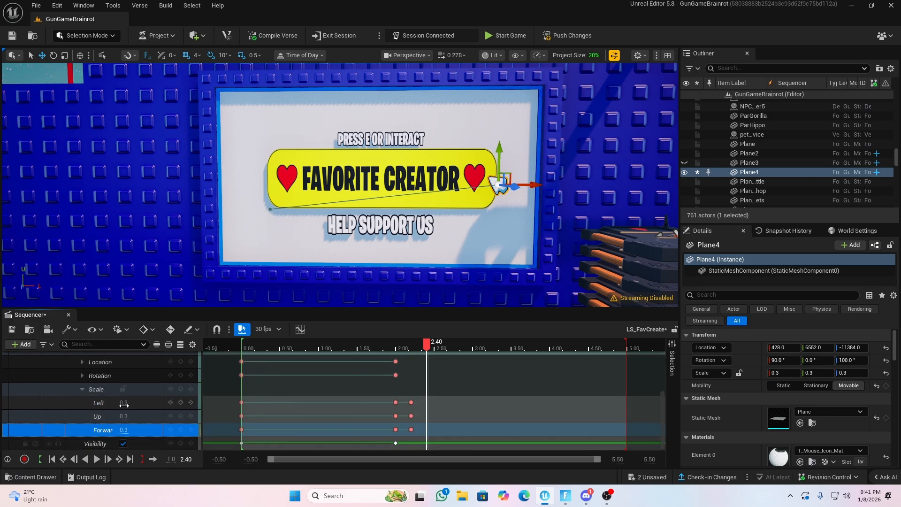
pyautogui.click(124, 404)
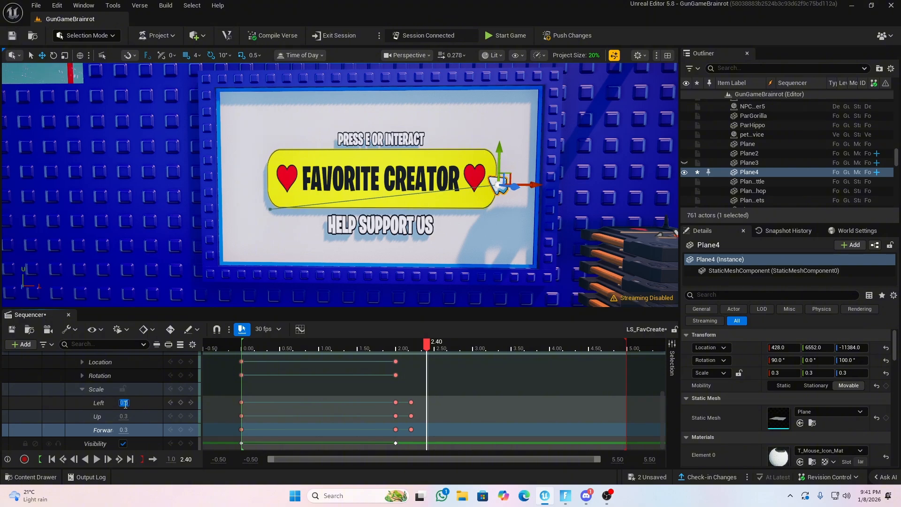
pyautogui.click(125, 417)
pyautogui.write('0.5')
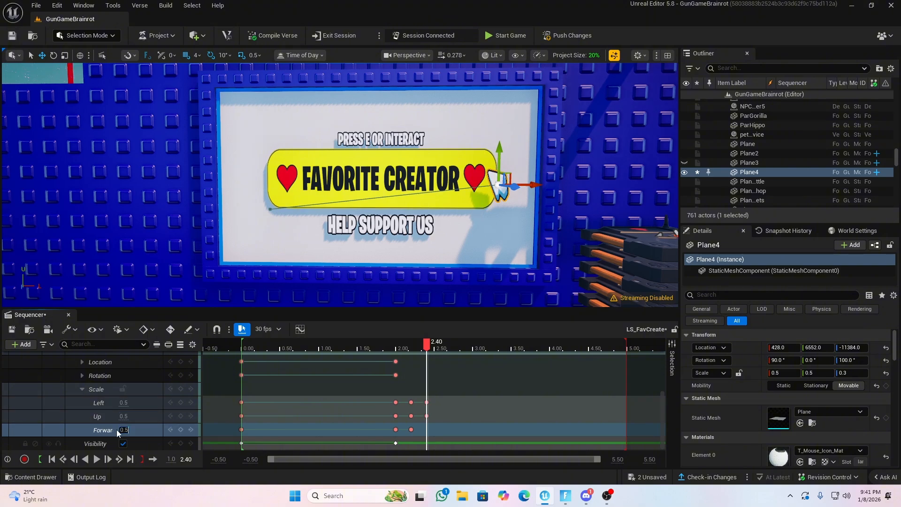
pyautogui.click(88, 415)
pyautogui.moveTo(426, 347)
pyautogui.mouseDown()
pyautogui.moveTo(396, 348)
pyautogui.moveTo(425, 347)
pyautogui.moveTo(395, 347)
pyautogui.moveTo(427, 356)
pyautogui.mouseUp()
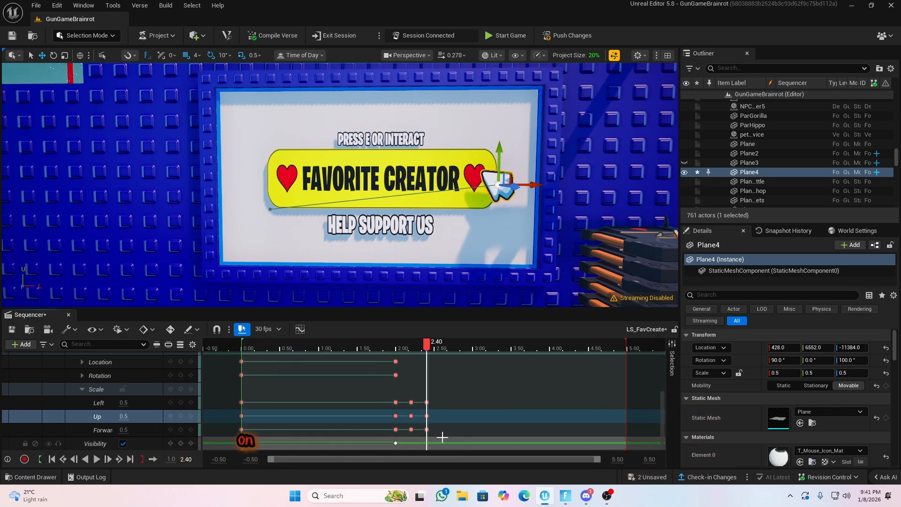
# Turn off the Visibility of Plane2, the Favorite Creator banner, with a key at 2.40
pyautogui.scroll(5, 141, 435)
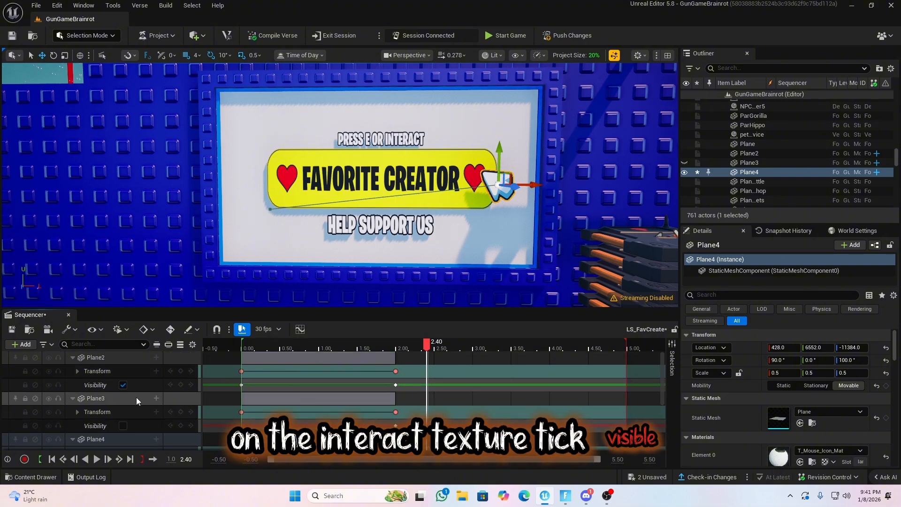
pyautogui.click(123, 385)
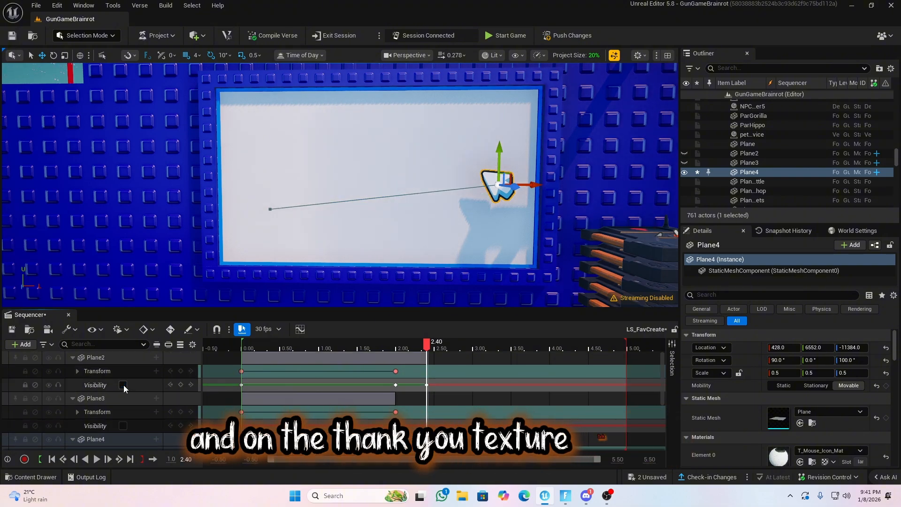